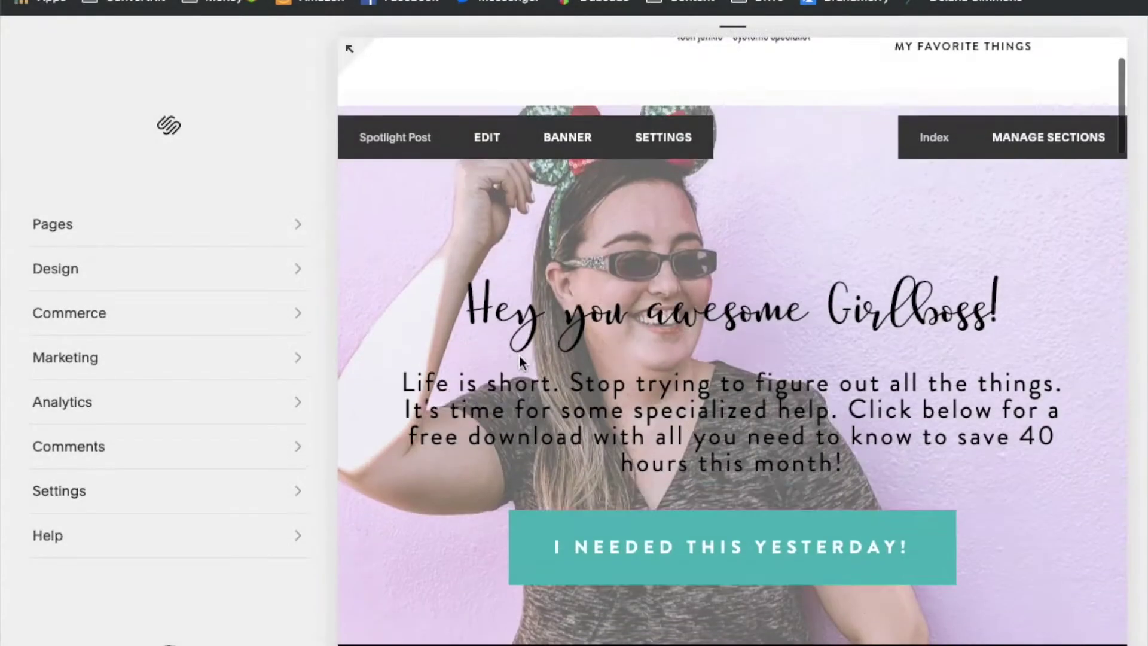
# Scroll down to the 'What do you need today?' Exclusives section and open it for editing
pyautogui.scroll(-2, 519, 355)
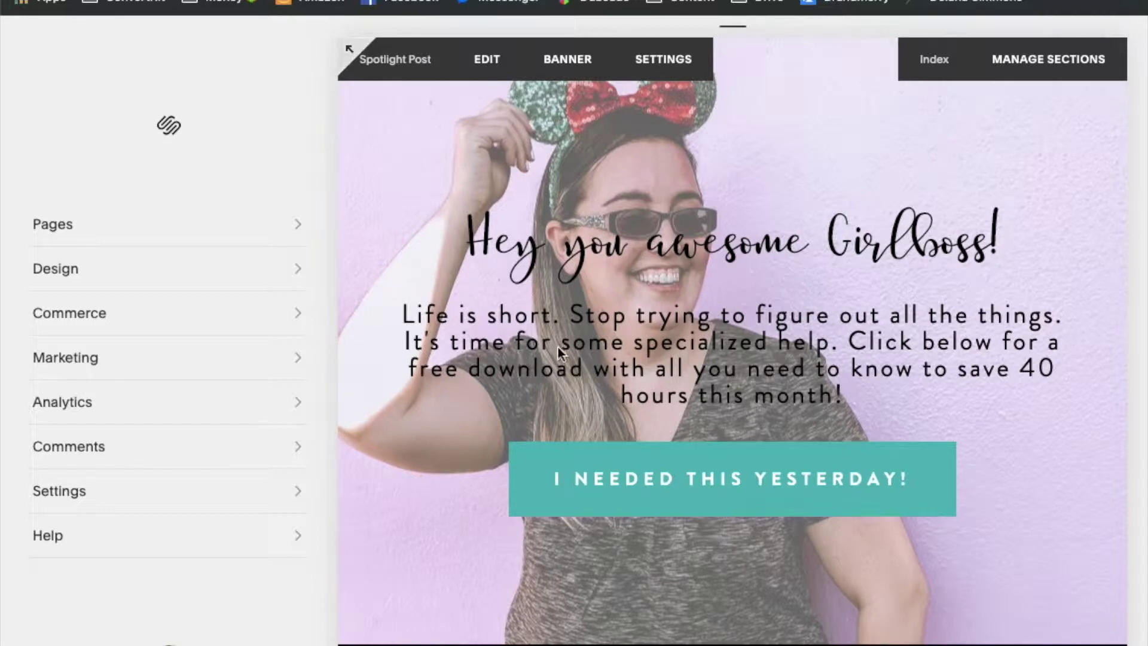
pyautogui.scroll(-5, 716, 314)
pyautogui.scroll(-20, 716, 315)
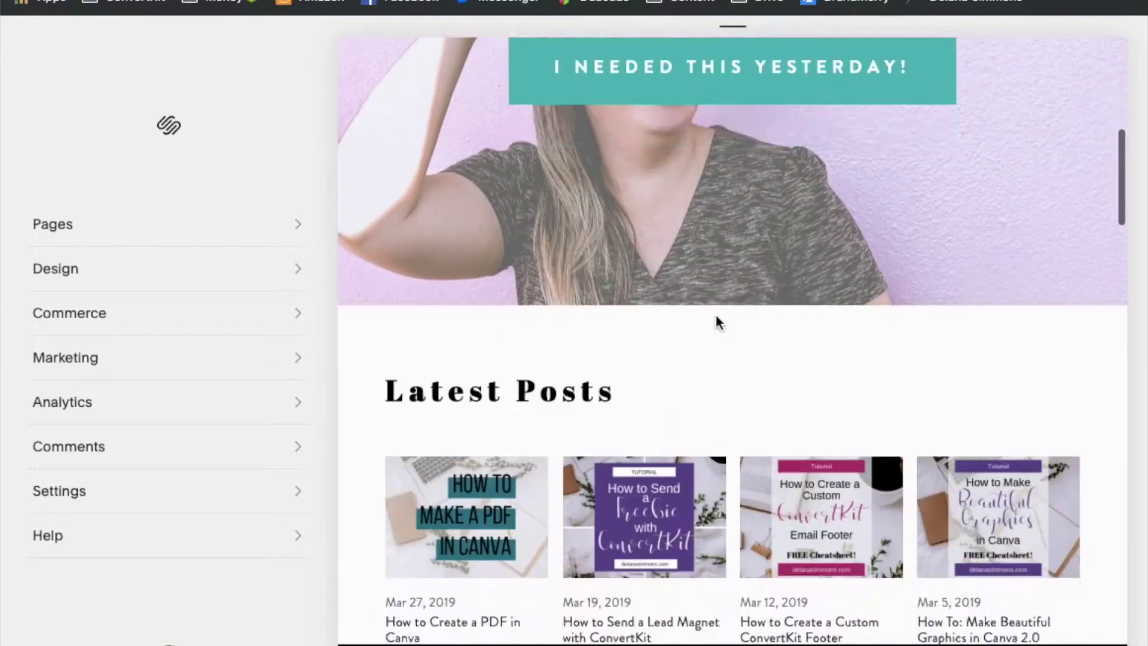
pyautogui.scroll(-20, 716, 314)
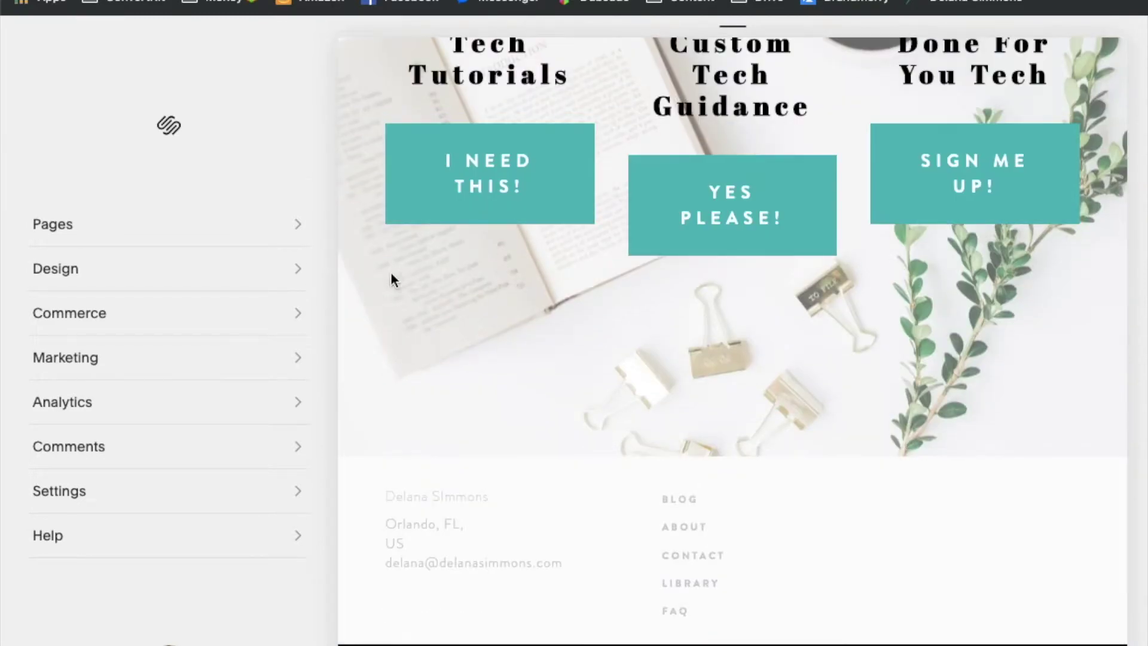
pyautogui.scroll(8, 431, 366)
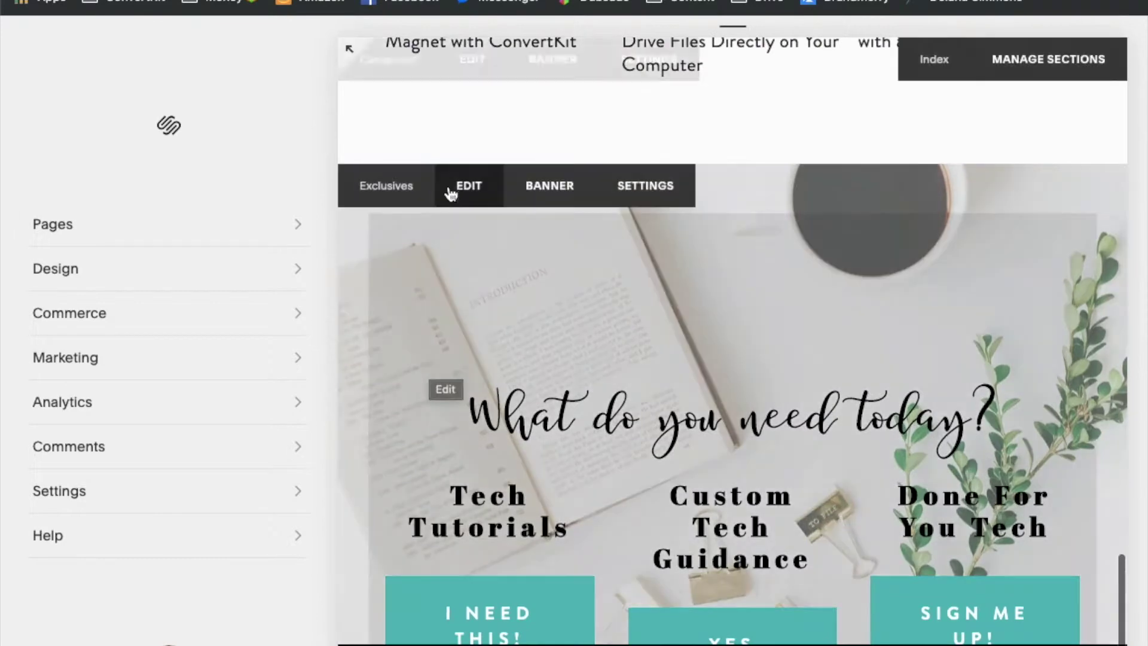
pyautogui.click(465, 190)
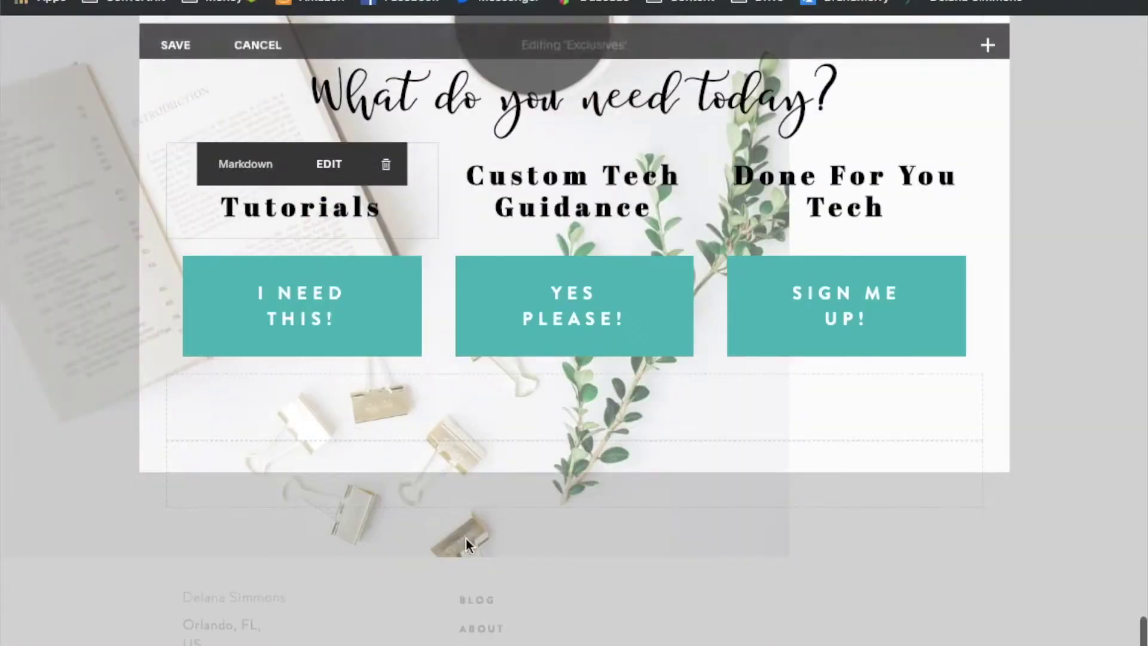
pyautogui.moveTo(179, 469)
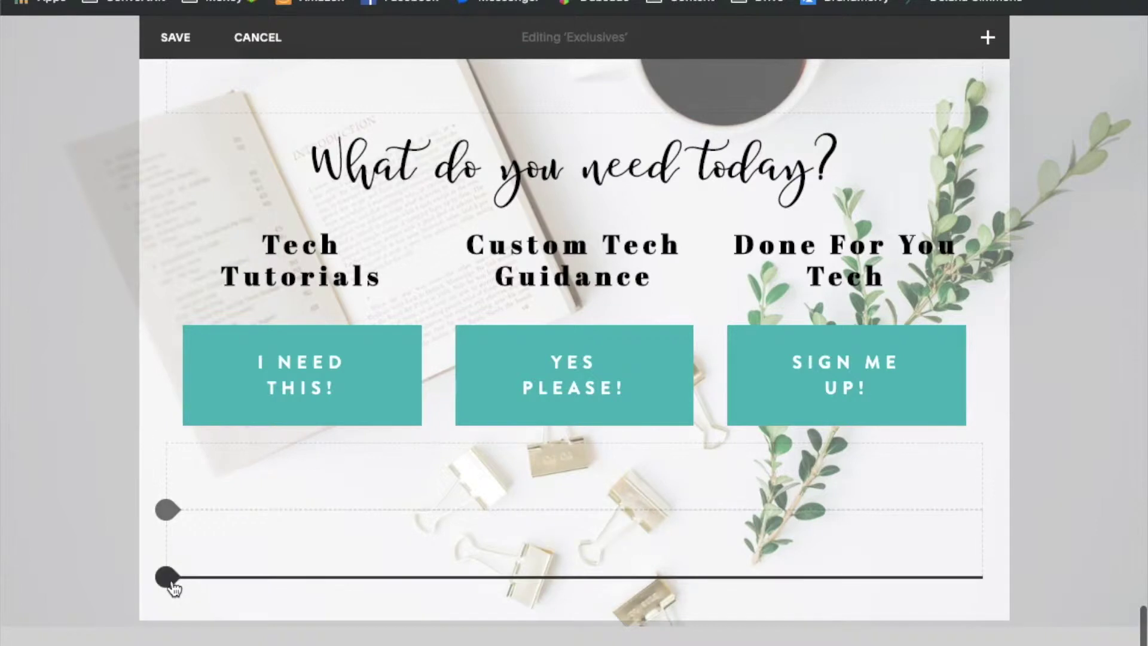
# Insert a form block below the three service buttons and name it 'Test Form'
pyautogui.click(170, 583)
pyautogui.scroll(-5, 289, 579)
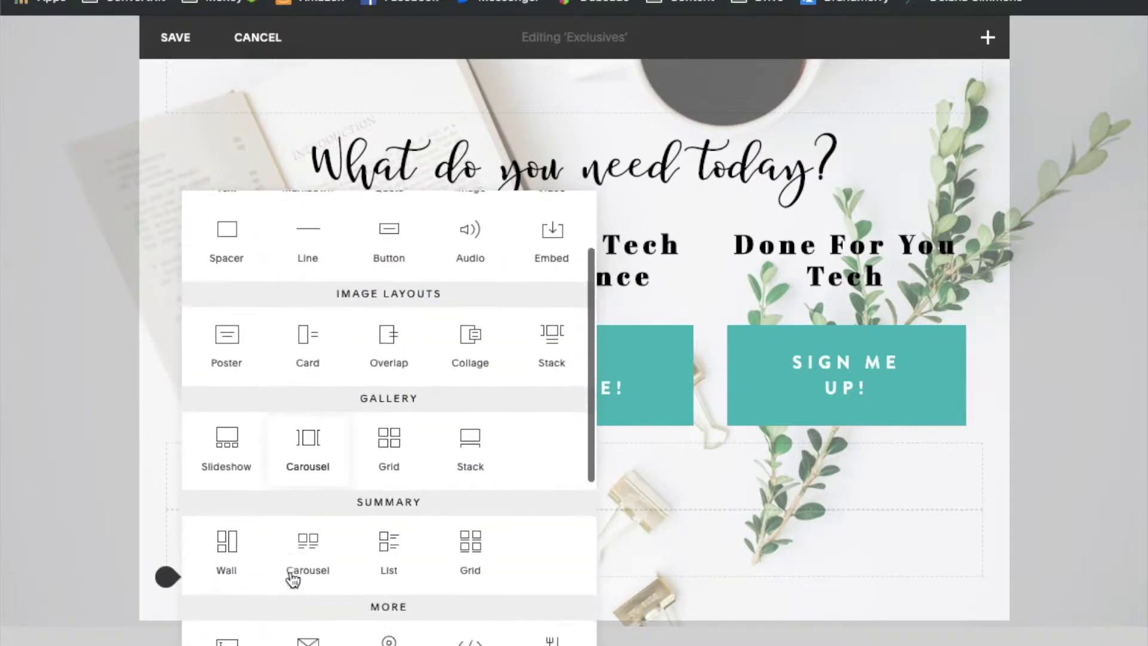
pyautogui.scroll(-2, 292, 579)
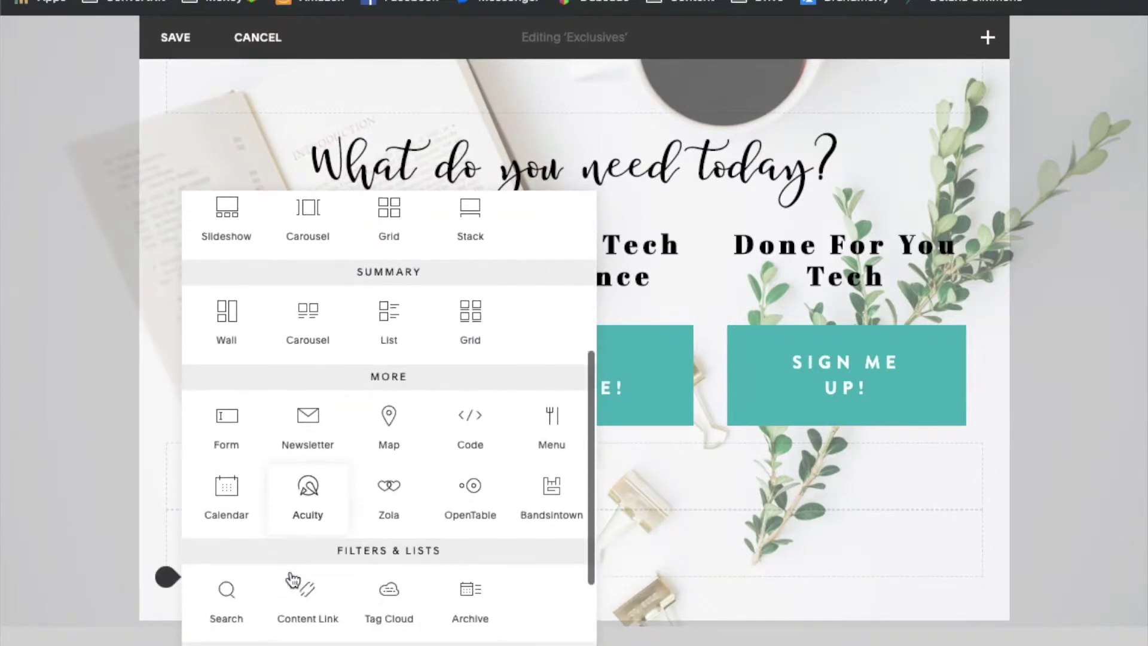
pyautogui.click(227, 426)
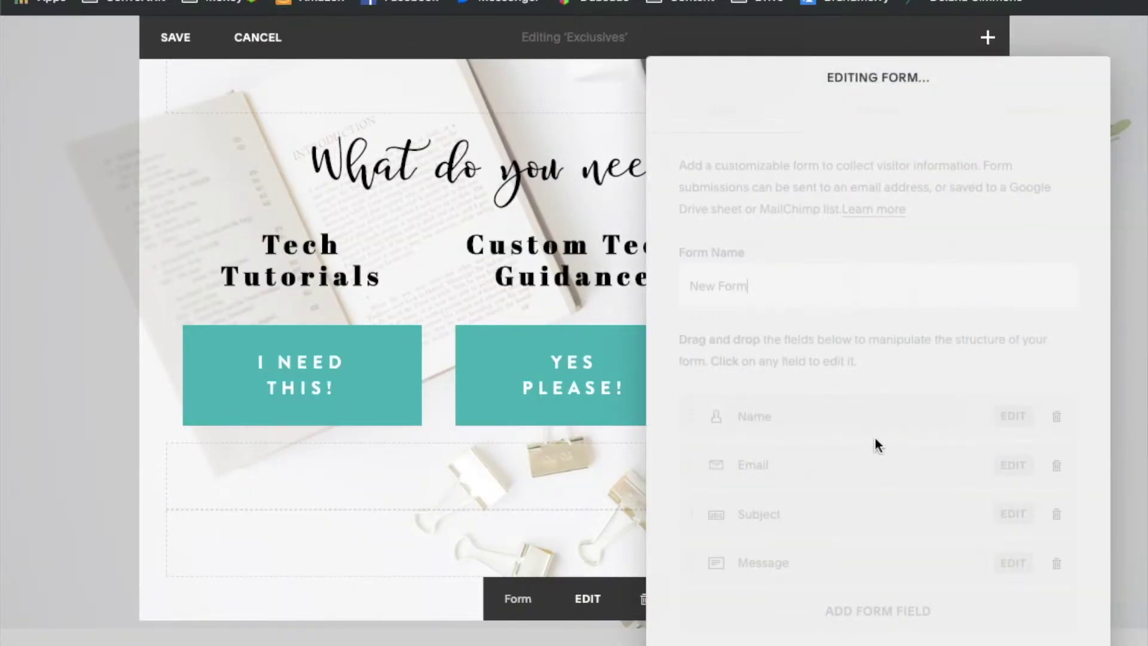
pyautogui.tripleClick(841, 289)
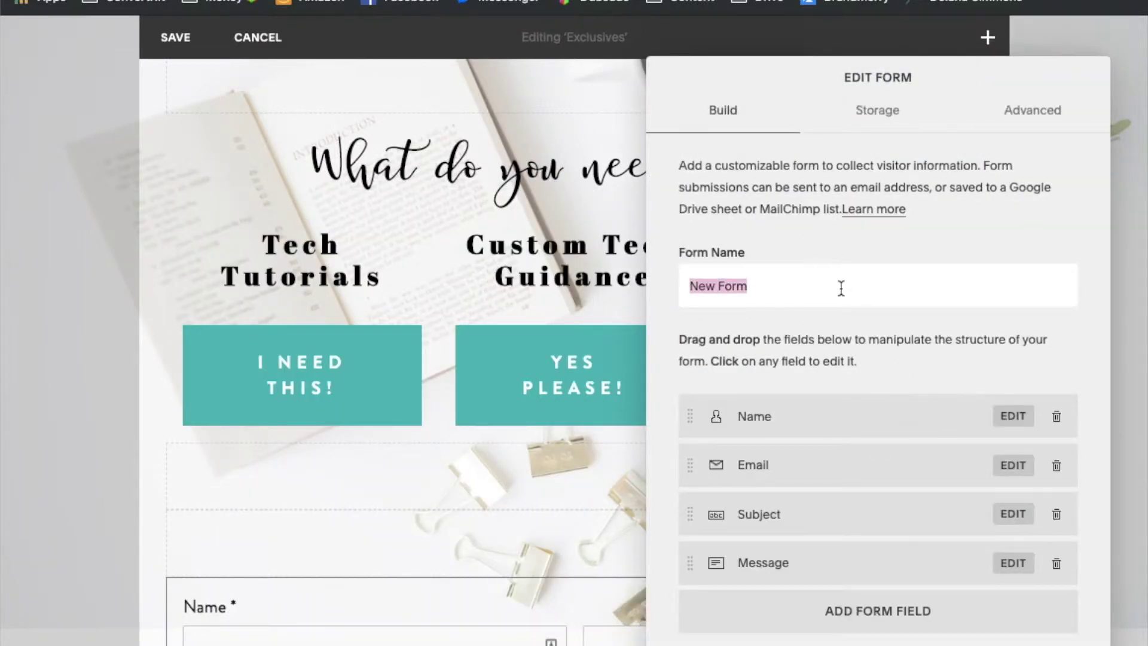
pyautogui.write('Test Fr')
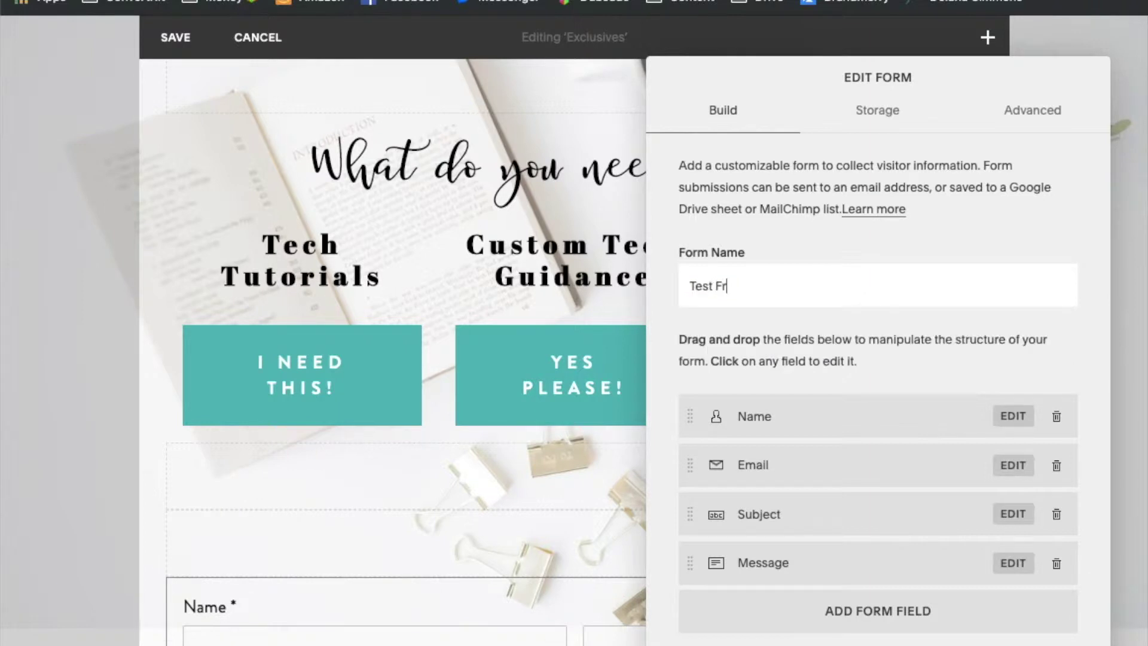
pyautogui.press('BackSpace')
pyautogui.write('orm')
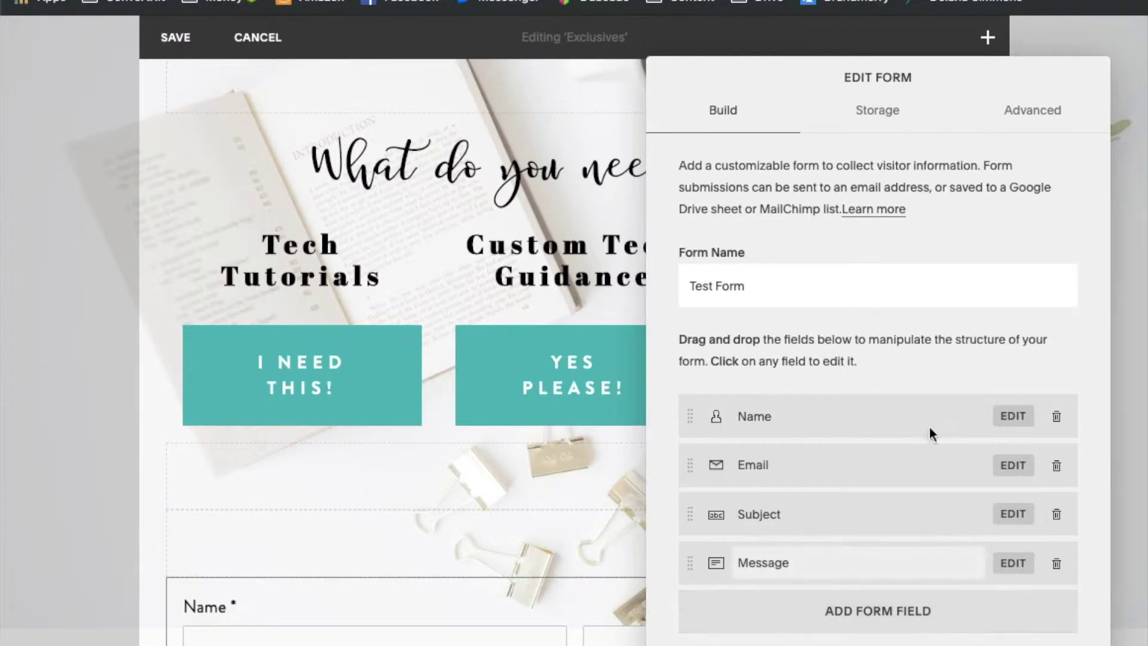
# Delete the Message and Subject fields from the form
pyautogui.click(1057, 565)
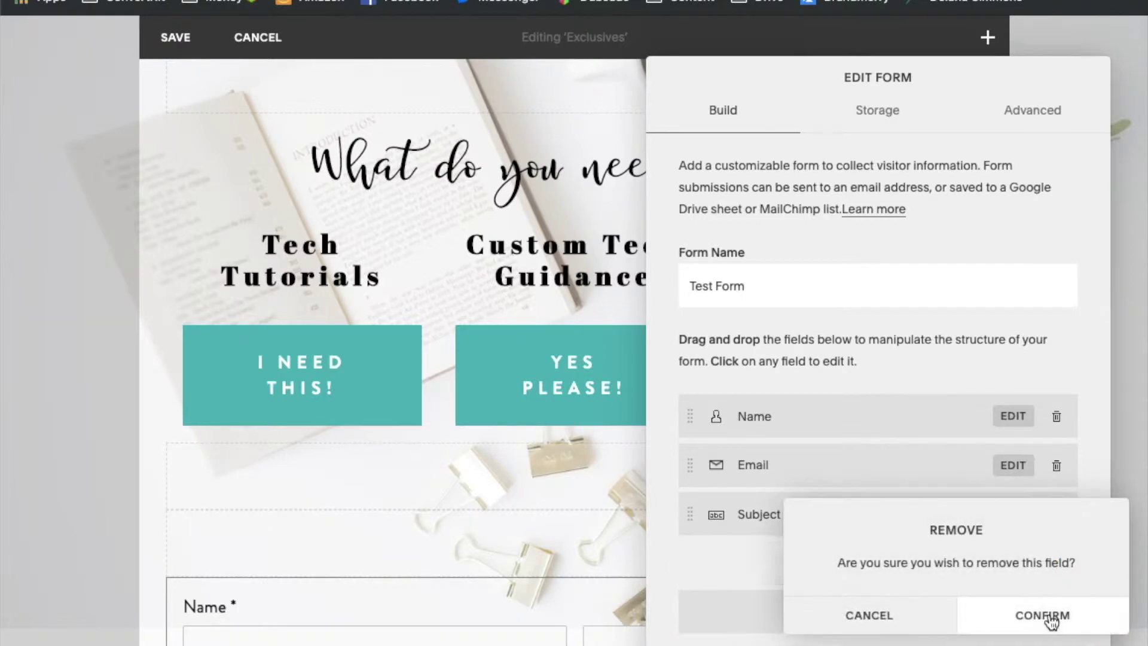
pyautogui.click(1050, 615)
pyautogui.click(1056, 513)
pyautogui.click(996, 552)
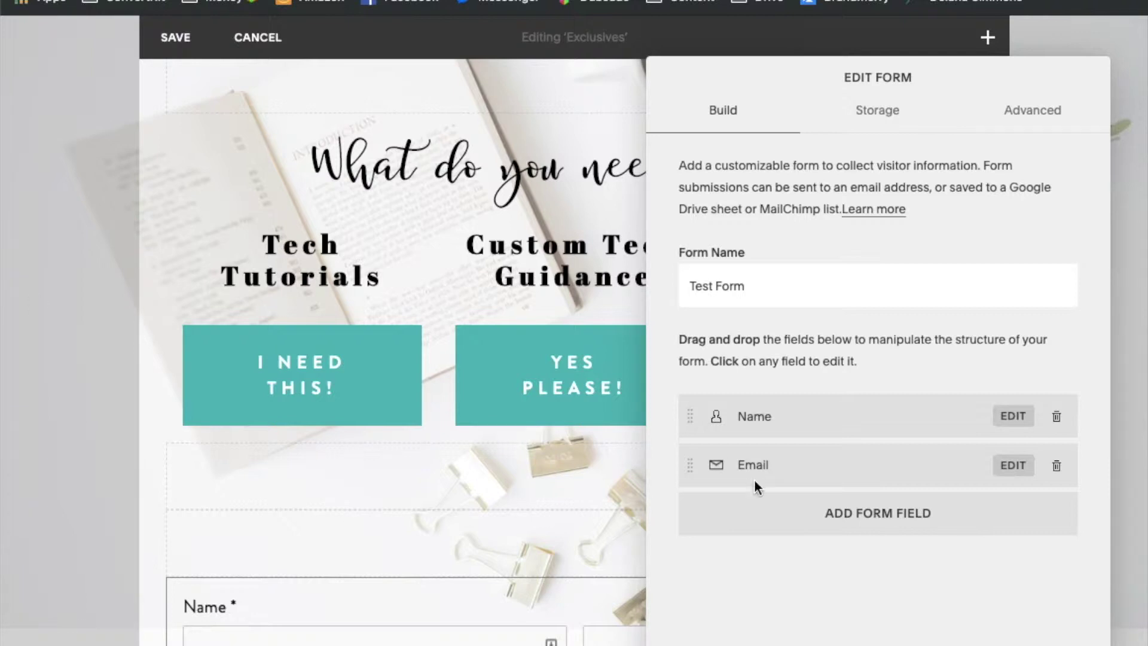
# Replace the Name field with a required text field labelled 'First Name'
pyautogui.click(1055, 416)
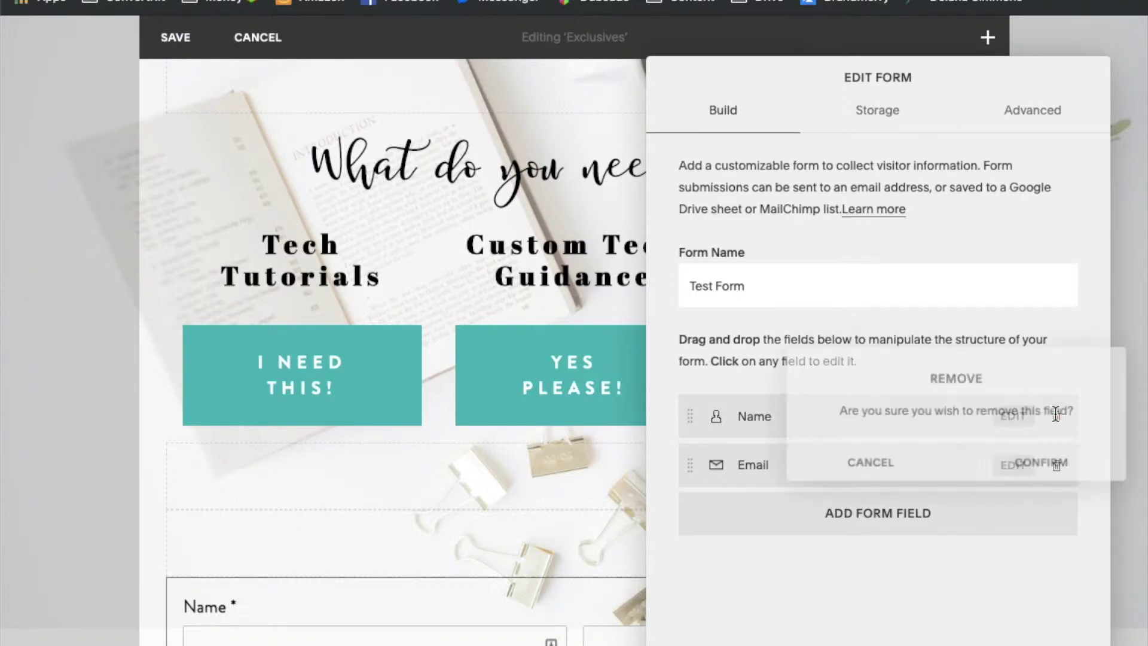
pyautogui.click(1041, 464)
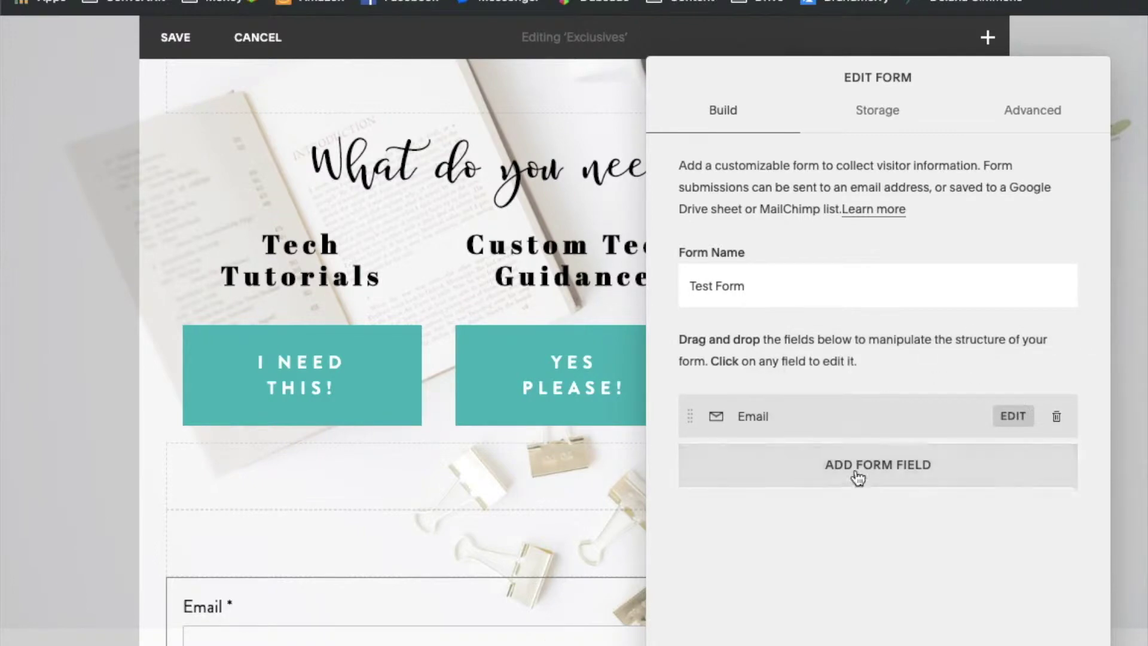
pyautogui.click(869, 479)
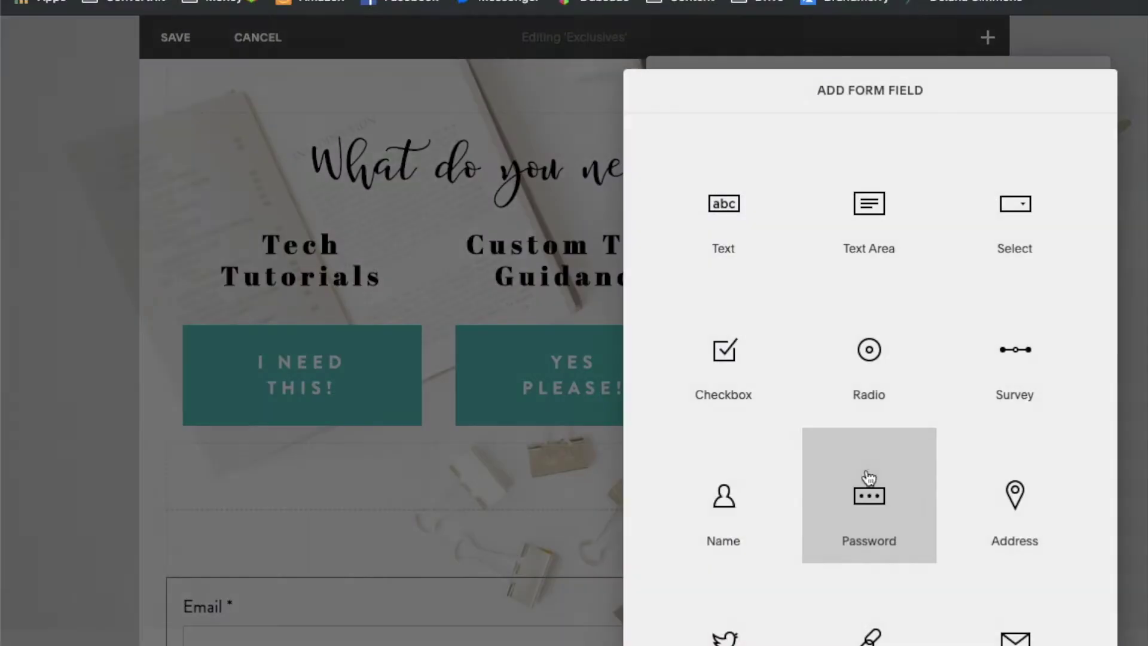
pyautogui.click(746, 236)
pyautogui.write('Fi')
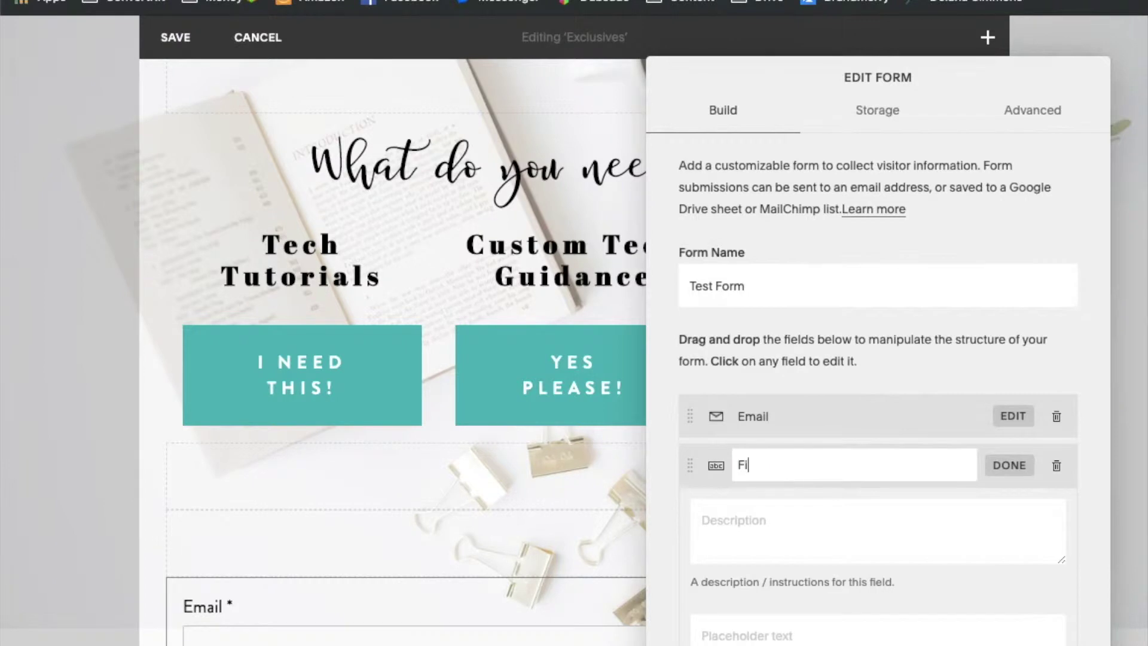
pyautogui.write('rst Name')
pyautogui.scroll(-2, 805, 617)
pyautogui.click(701, 573)
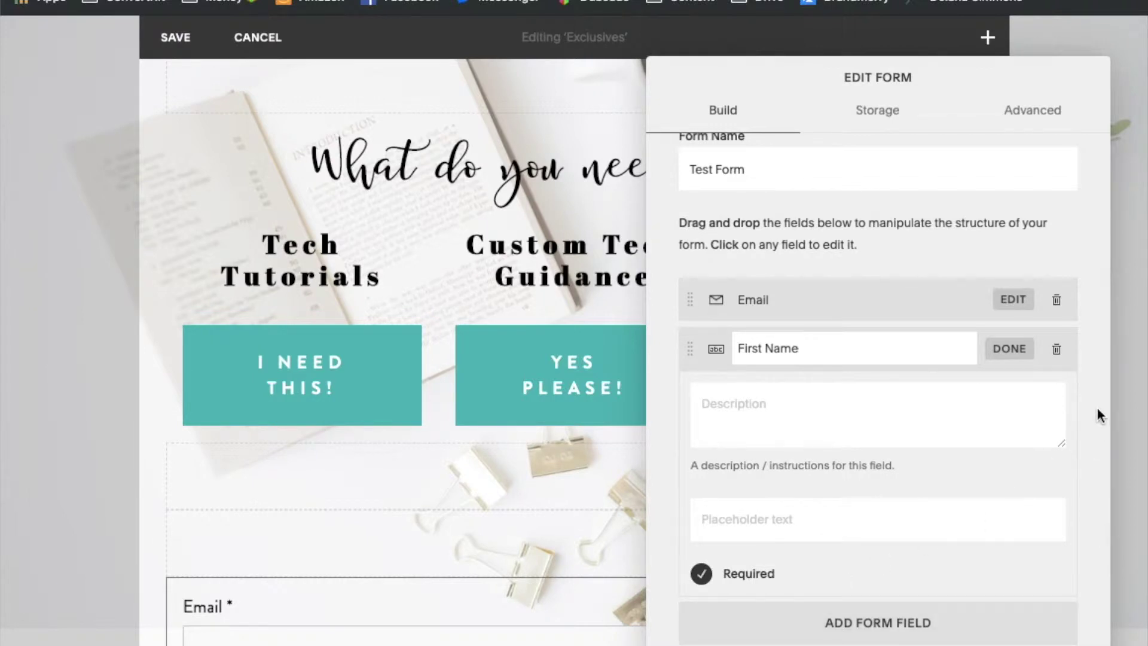
pyautogui.click(718, 352)
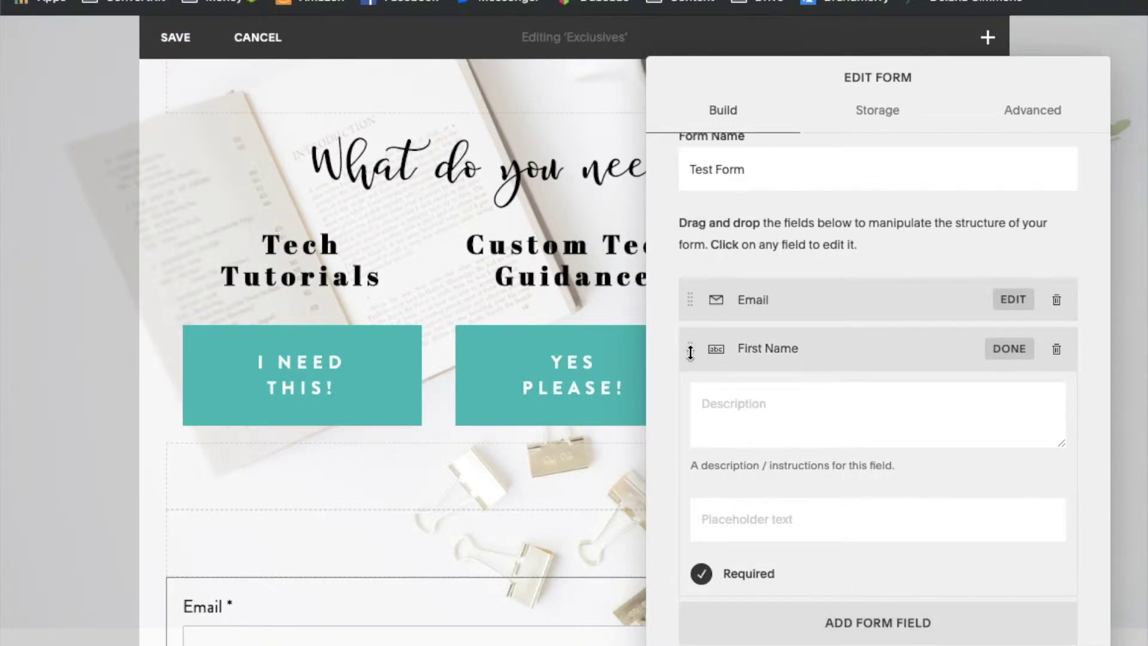
# Move the First Name field above Email and close the form editor
pyautogui.moveTo(689, 351); pyautogui.dragTo(691, 299)
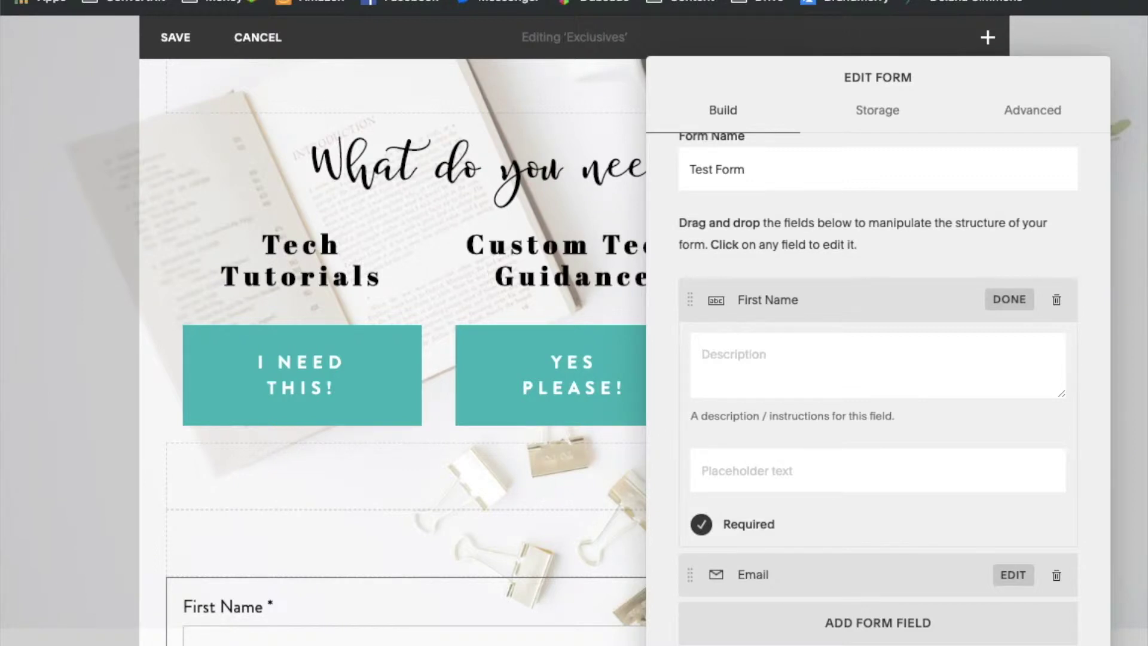
pyautogui.press('Escape')
pyautogui.scroll(-6, 671, 519)
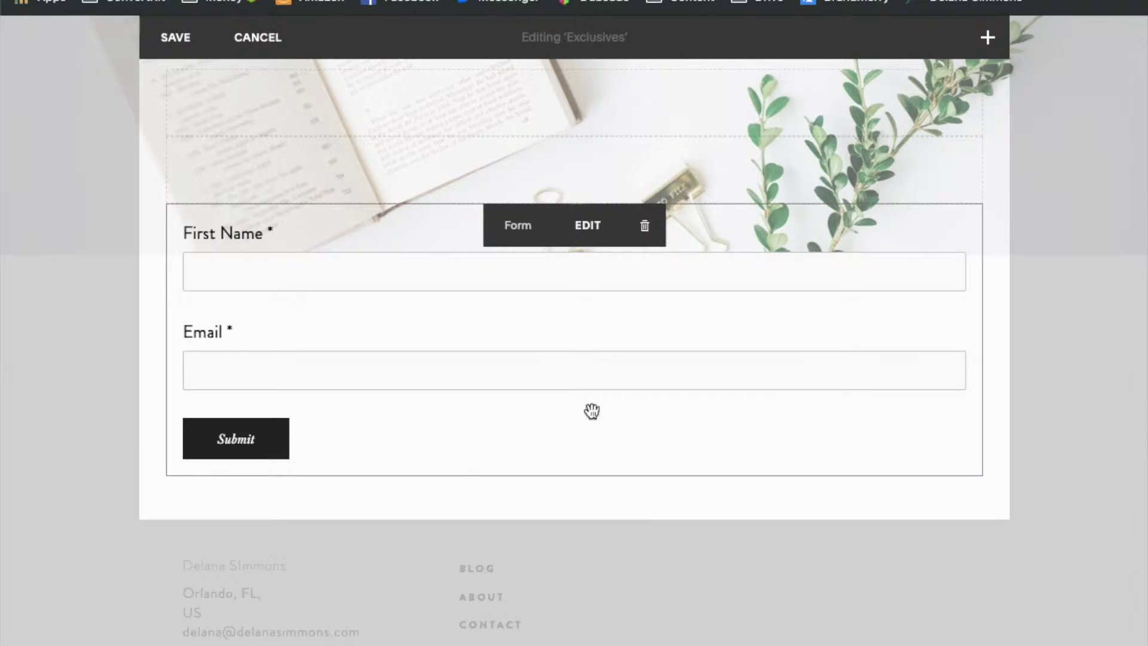
pyautogui.scroll(1, 592, 411)
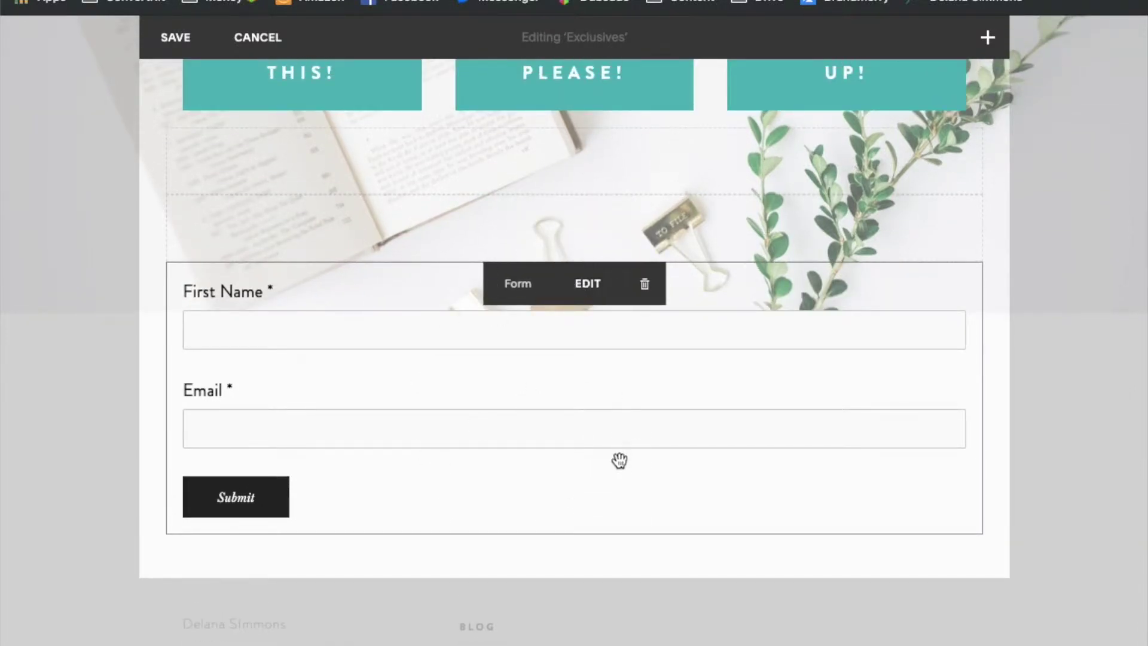
# Reopen the form block's settings and view its Storage options, including Mailchimp, Zapier and Google Drive
pyautogui.click(589, 284)
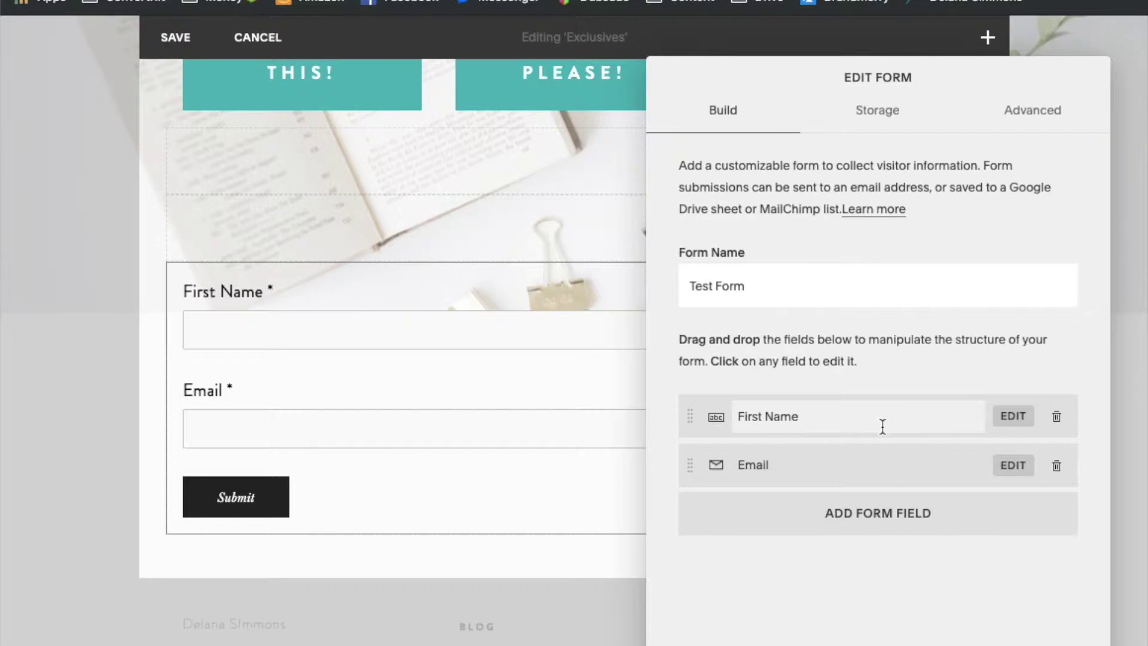
pyautogui.click(876, 119)
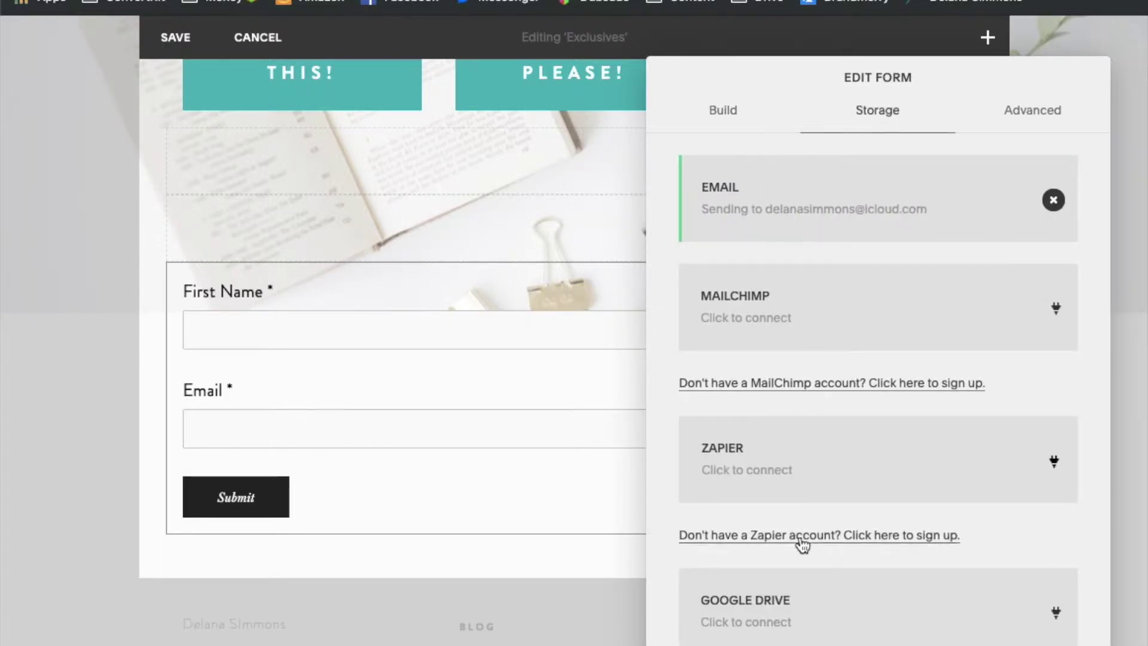
pyautogui.scroll(-1, 800, 538)
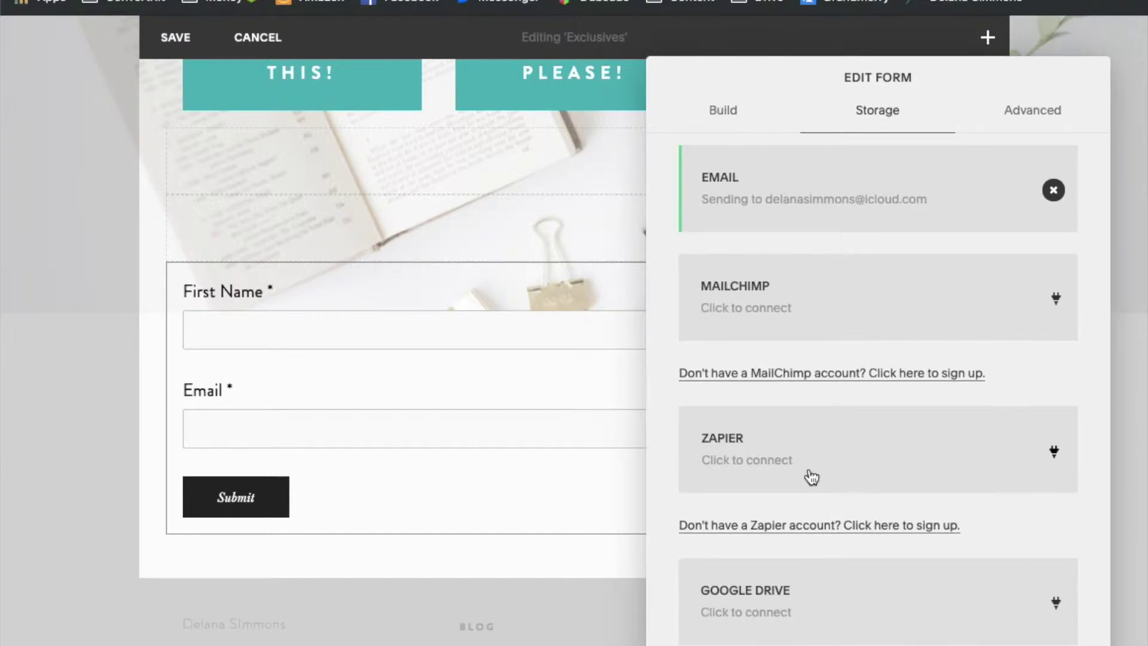
pyautogui.scroll(-1, 673, 337)
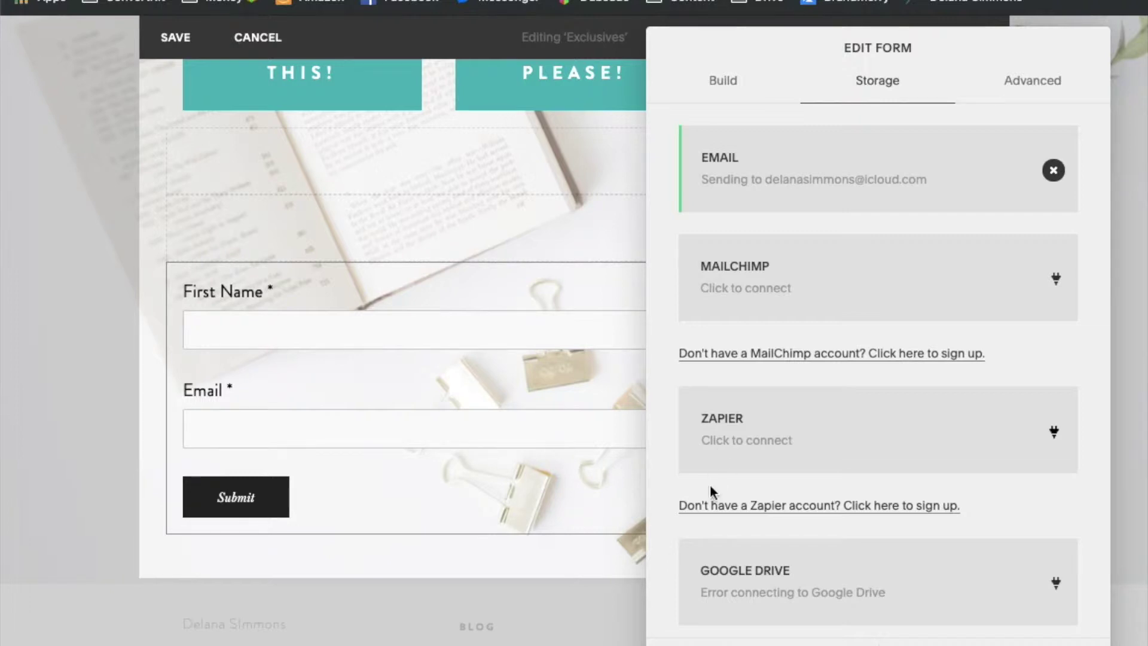
pyautogui.scroll(-1, 709, 492)
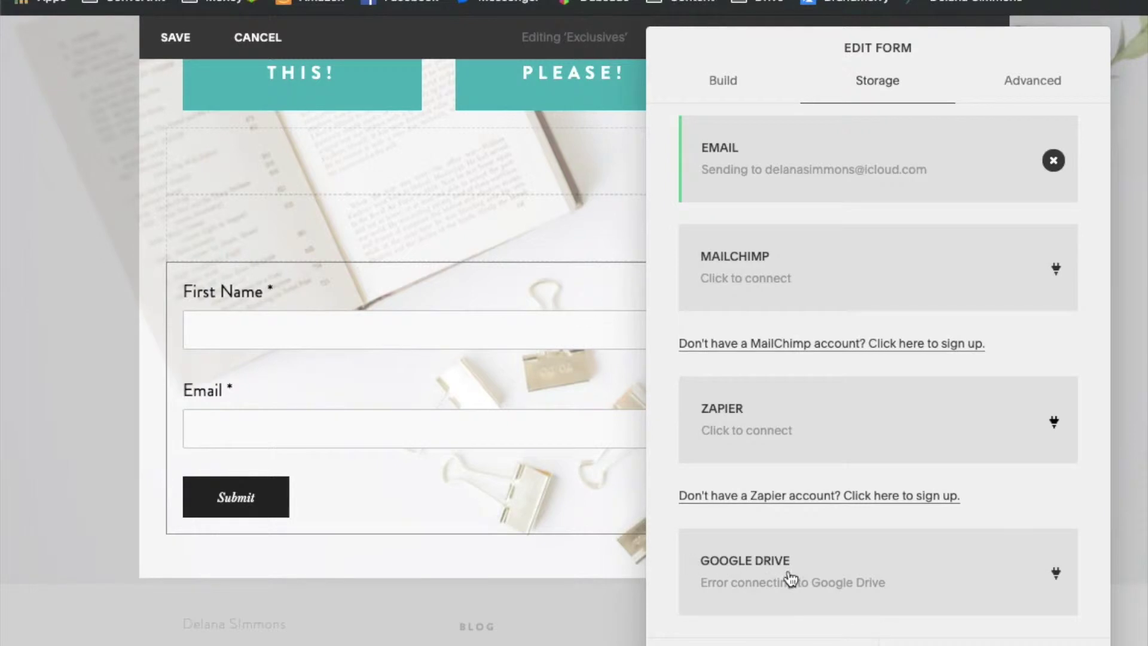
# Connect Google Drive storage, allowing access, and name the spreadsheet 'Test Form Spreadsheet'
pyautogui.click(753, 567)
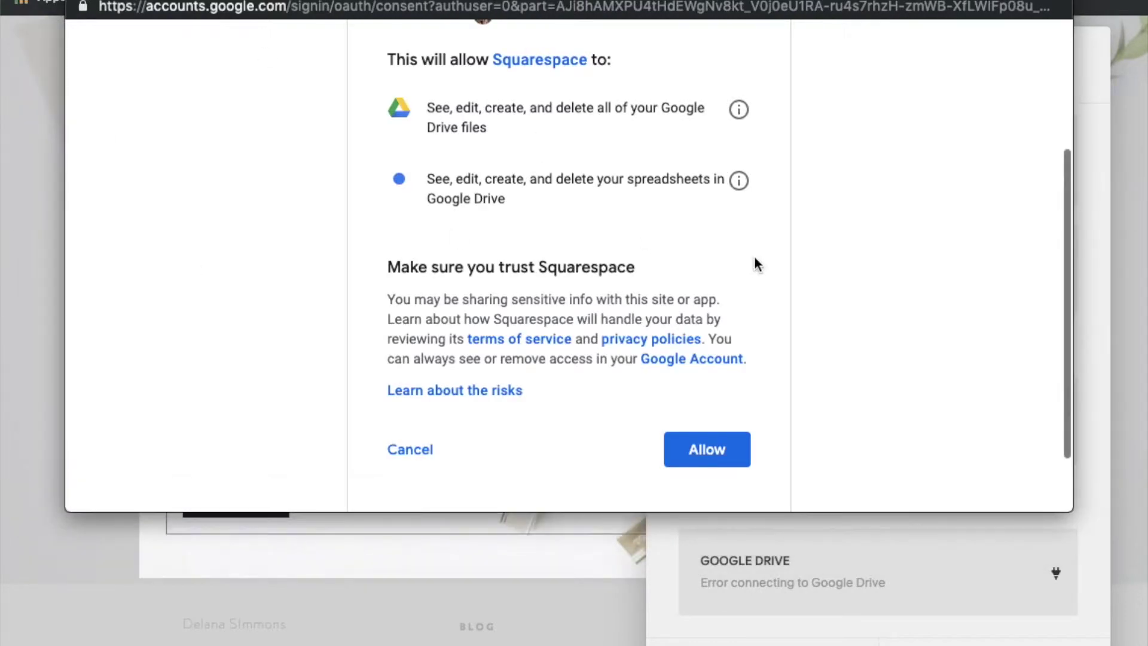
pyautogui.click(708, 452)
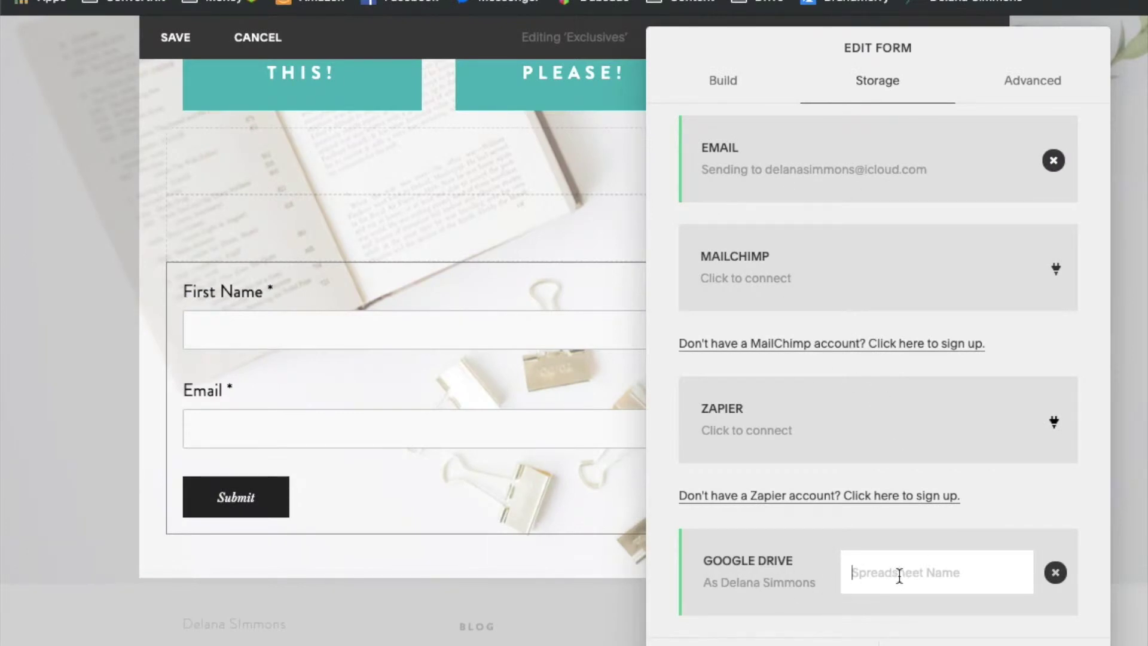
pyautogui.click(948, 583)
pyautogui.write('Test Form Spreadsheet')
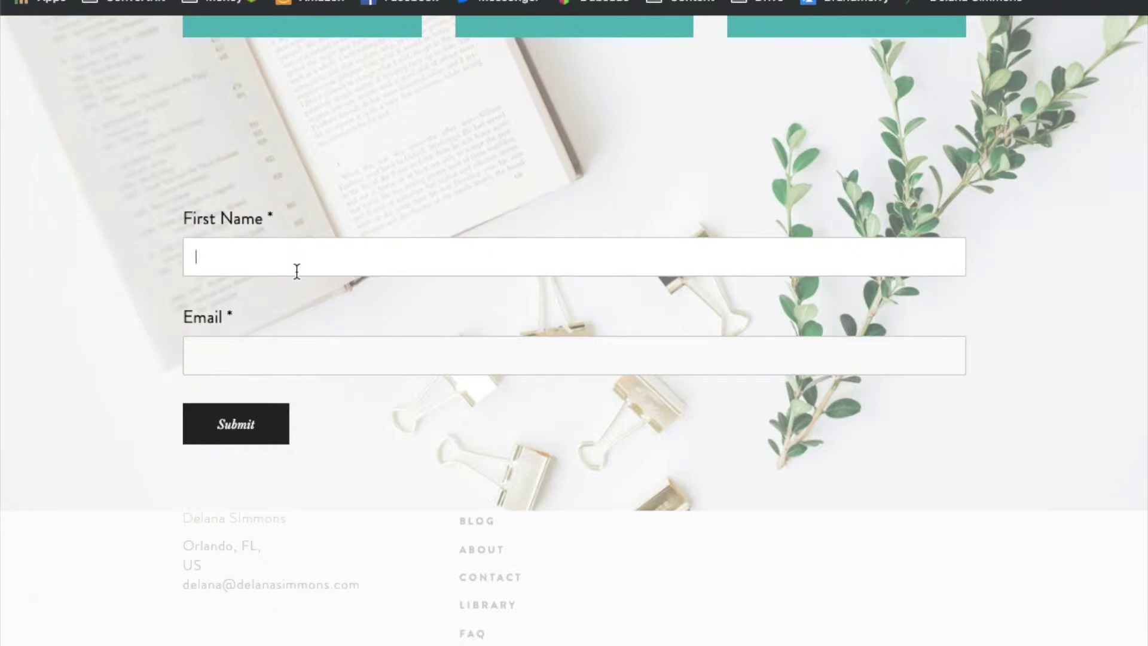
# Submit a test sign-up with a first name and an autofilled email address
pyautogui.write('Delana')
pyautogui.press('Tab')
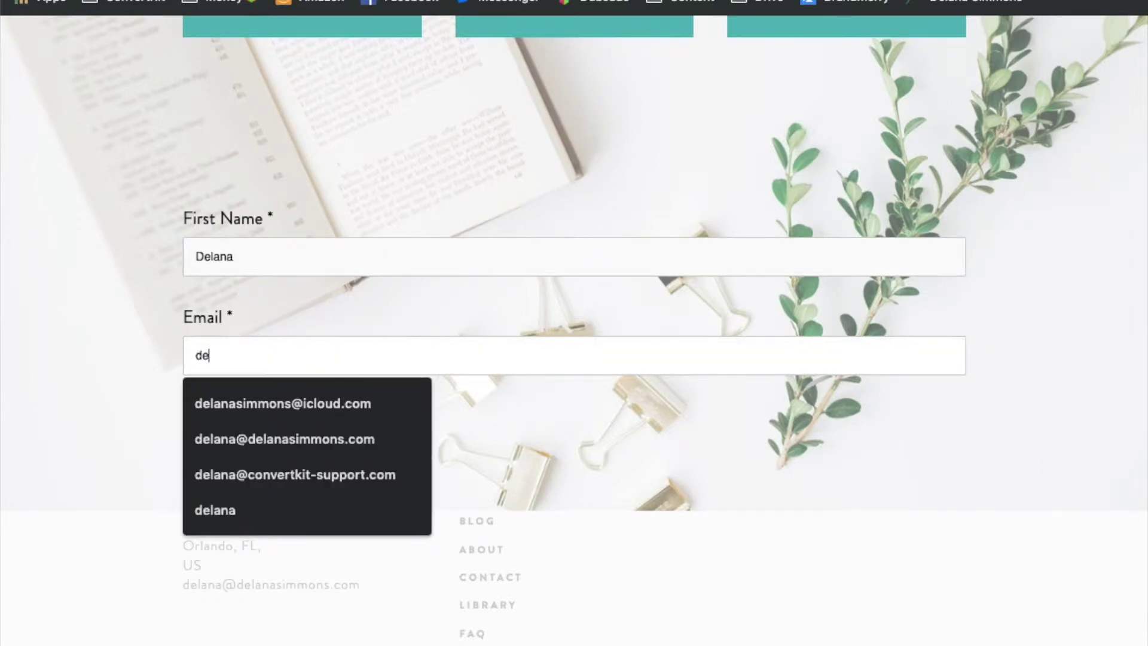
pyautogui.click(366, 438)
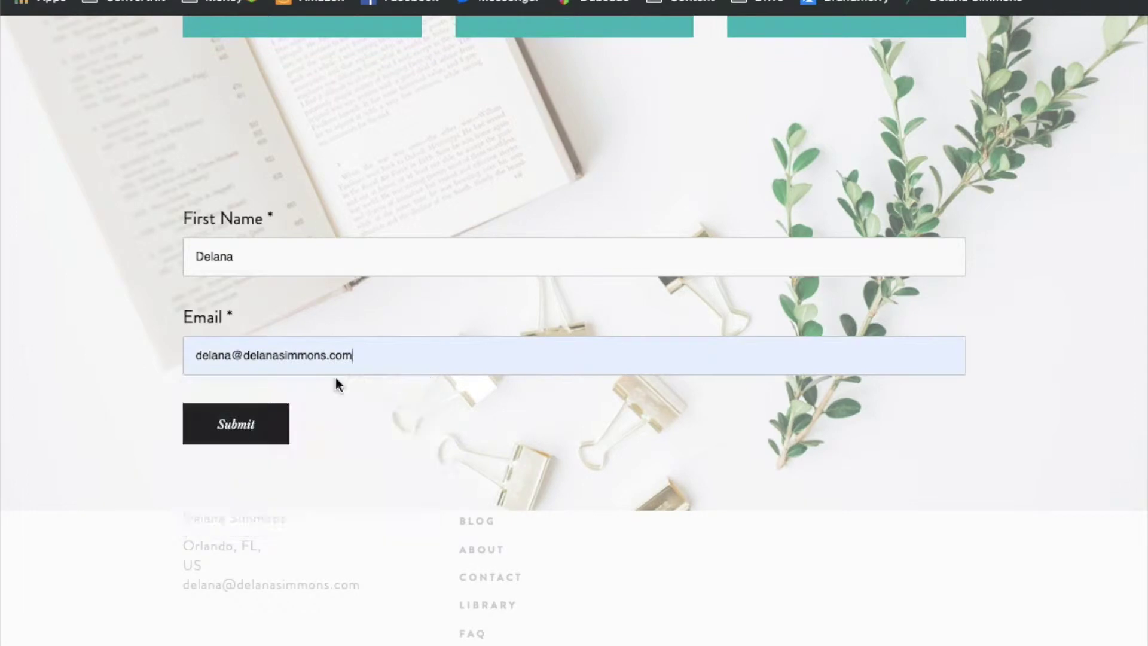
pyautogui.click(248, 437)
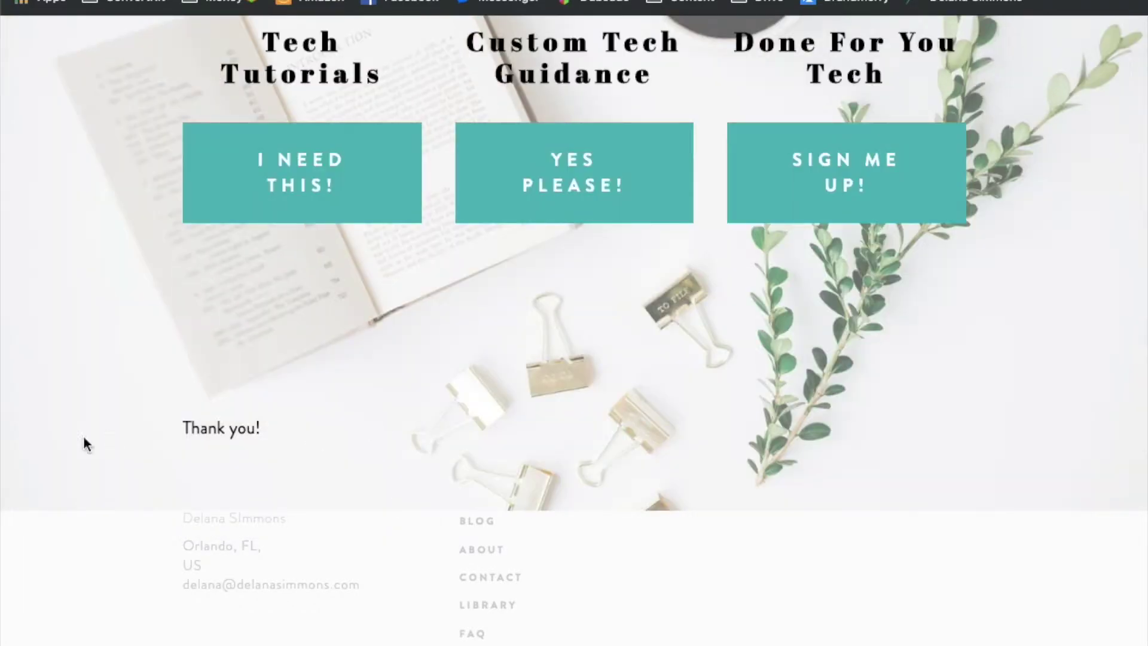
pyautogui.scroll(15, 841, 350)
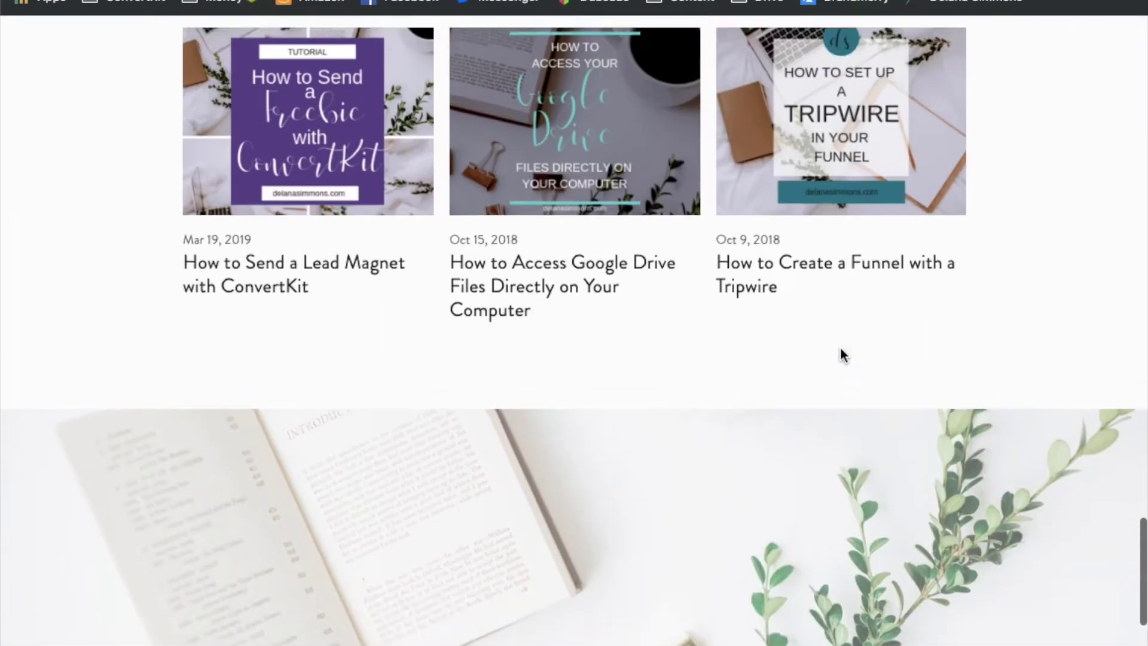
pyautogui.scroll(-8, 843, 356)
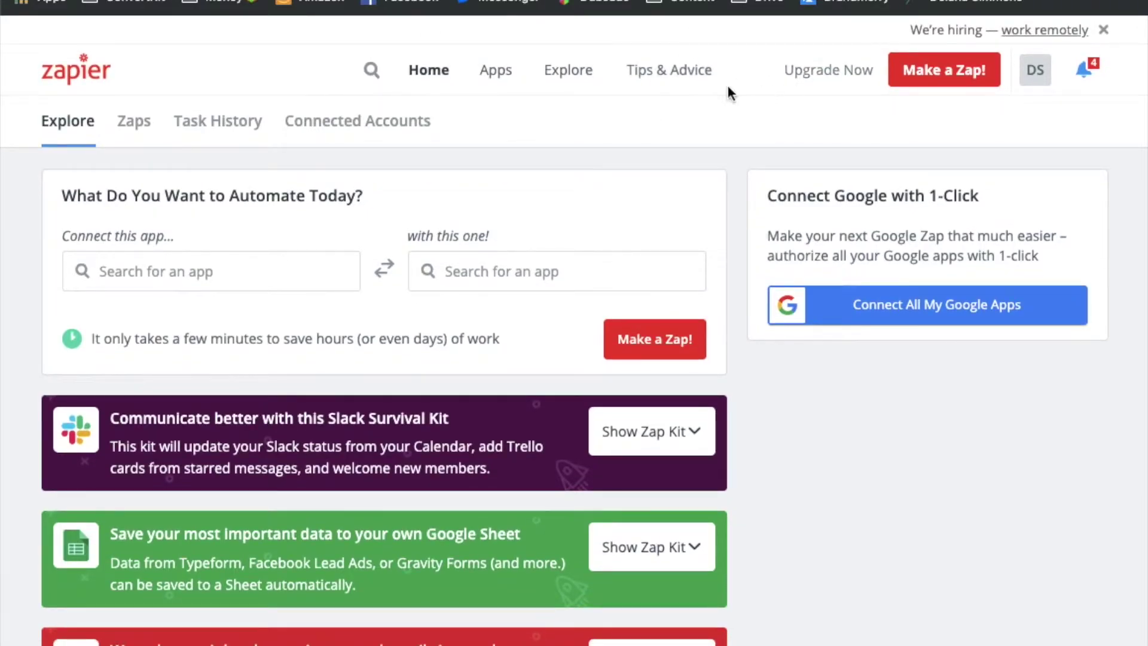
# Create a new zap with a Google Sheets New Spreadsheet Row trigger and confirm the connected account
pyautogui.click(924, 73)
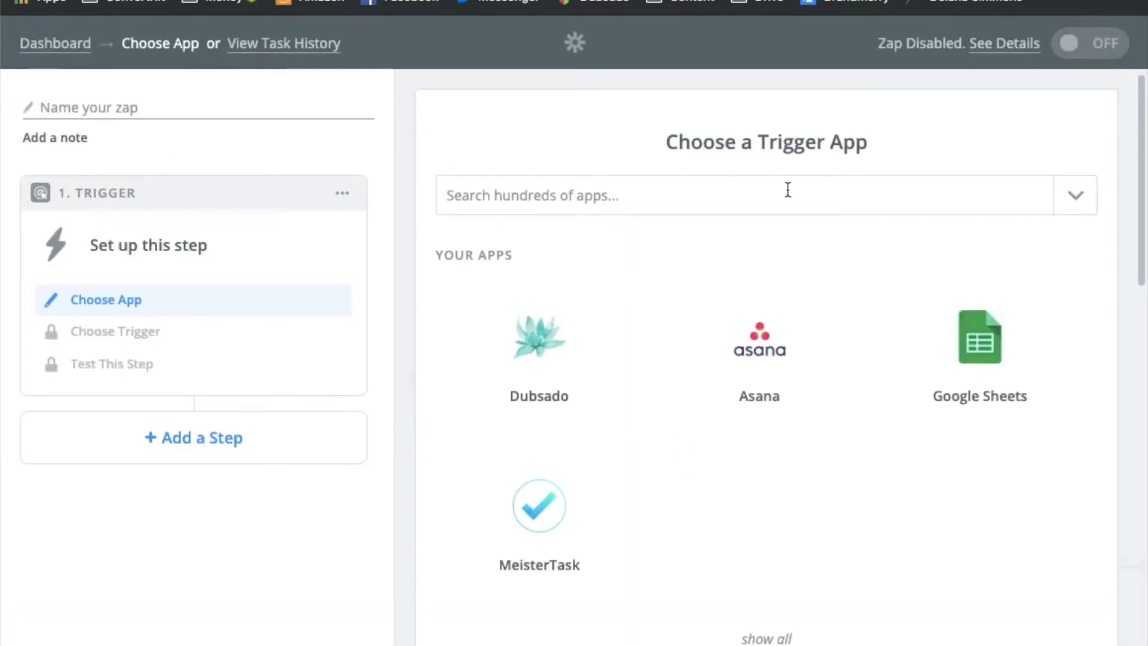
pyautogui.click(1000, 393)
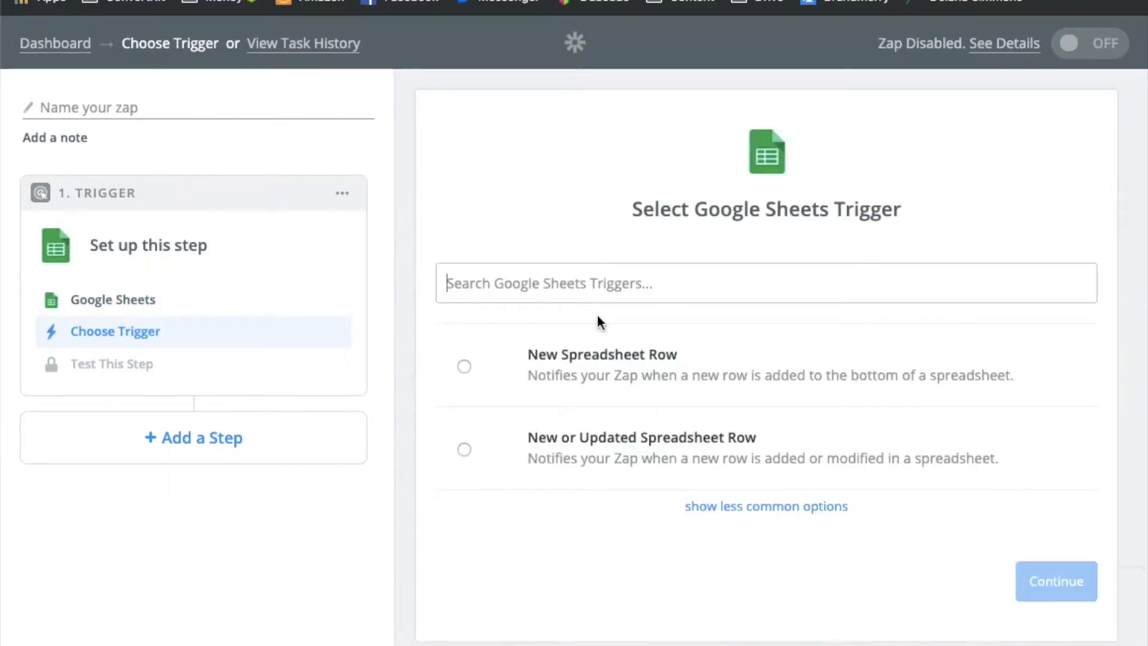
pyautogui.click(464, 366)
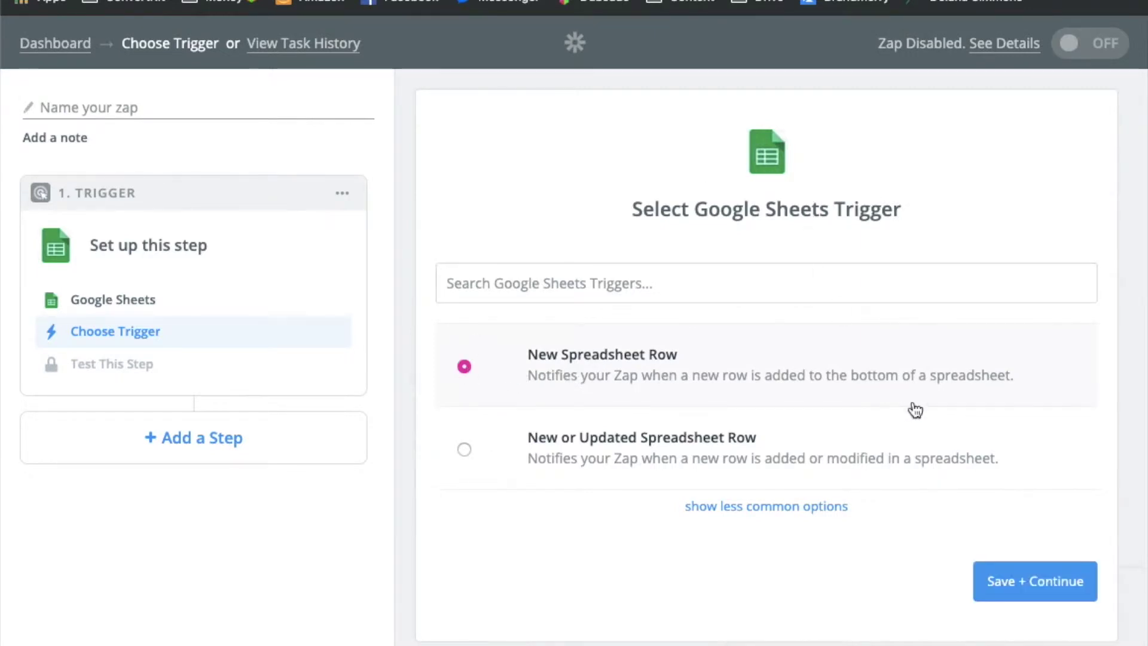
pyautogui.click(1026, 589)
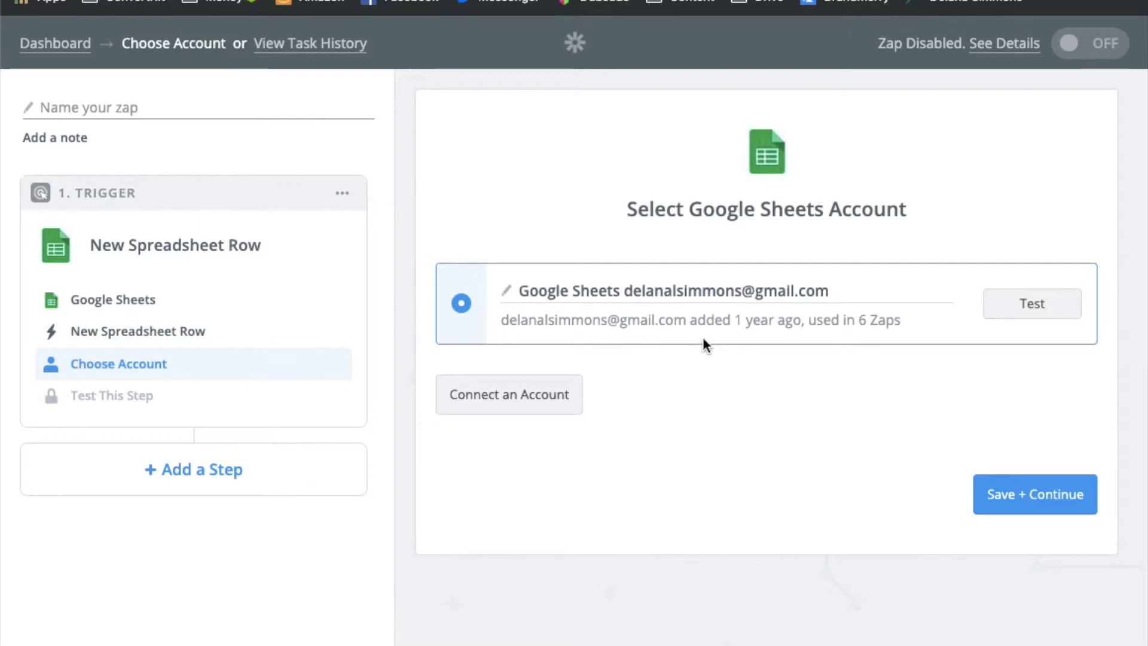
pyautogui.click(1022, 304)
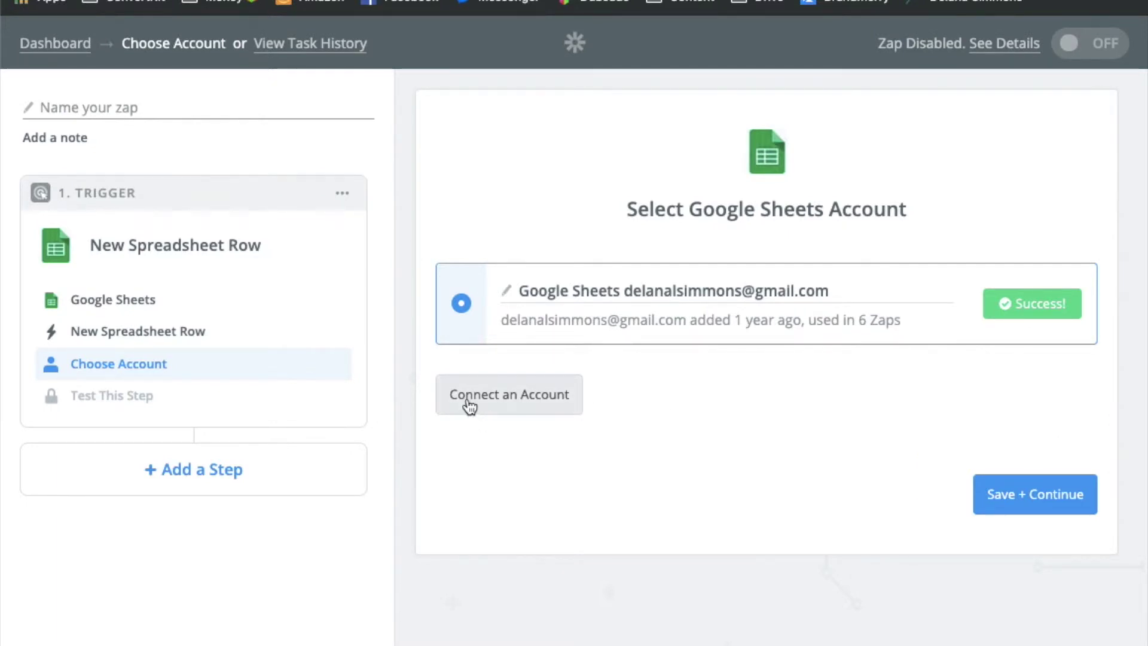
pyautogui.click(1025, 496)
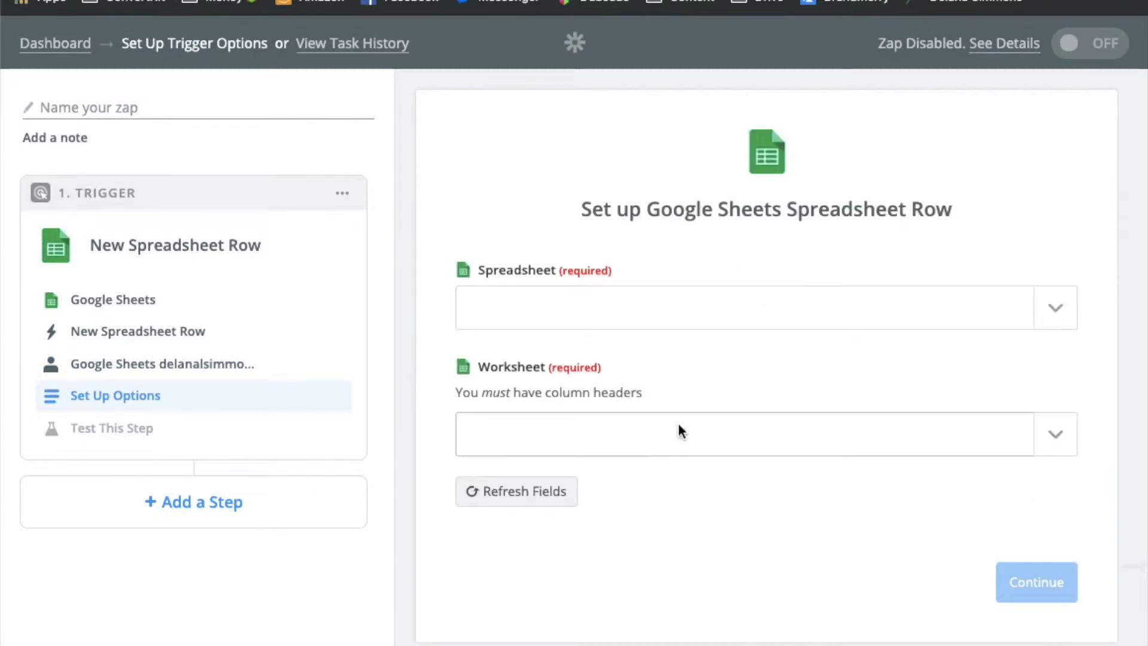
# Set the trigger to watch Test Form Spreadsheet, worksheet Sheet1, and continue to testing
pyautogui.click(1056, 321)
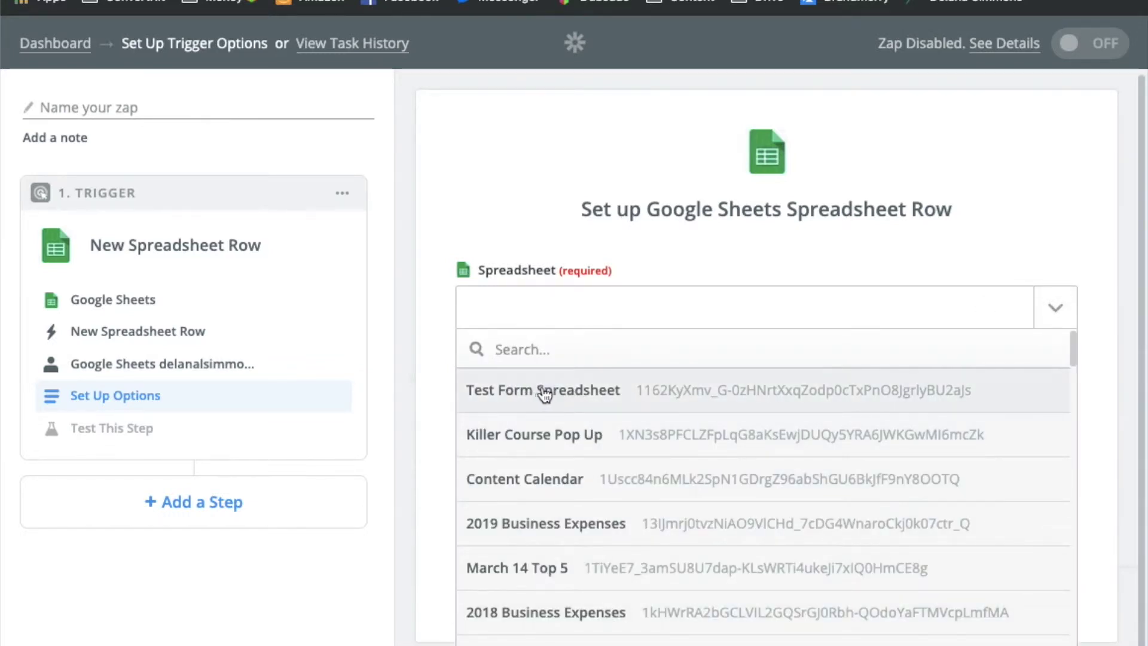
pyautogui.click(545, 395)
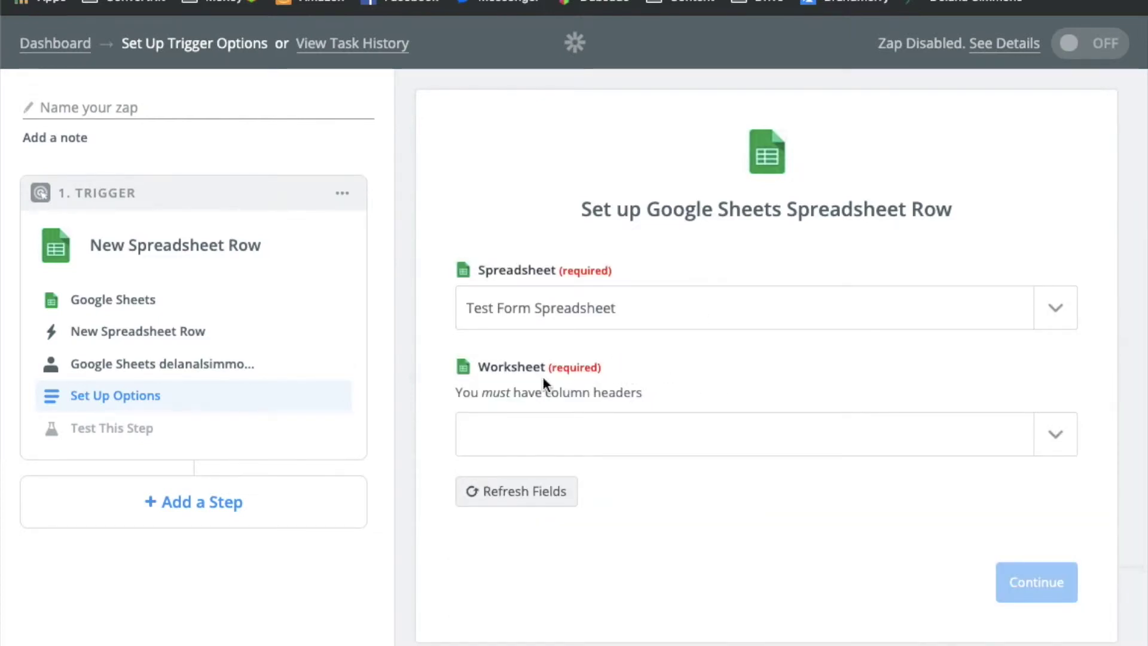
pyautogui.click(1056, 438)
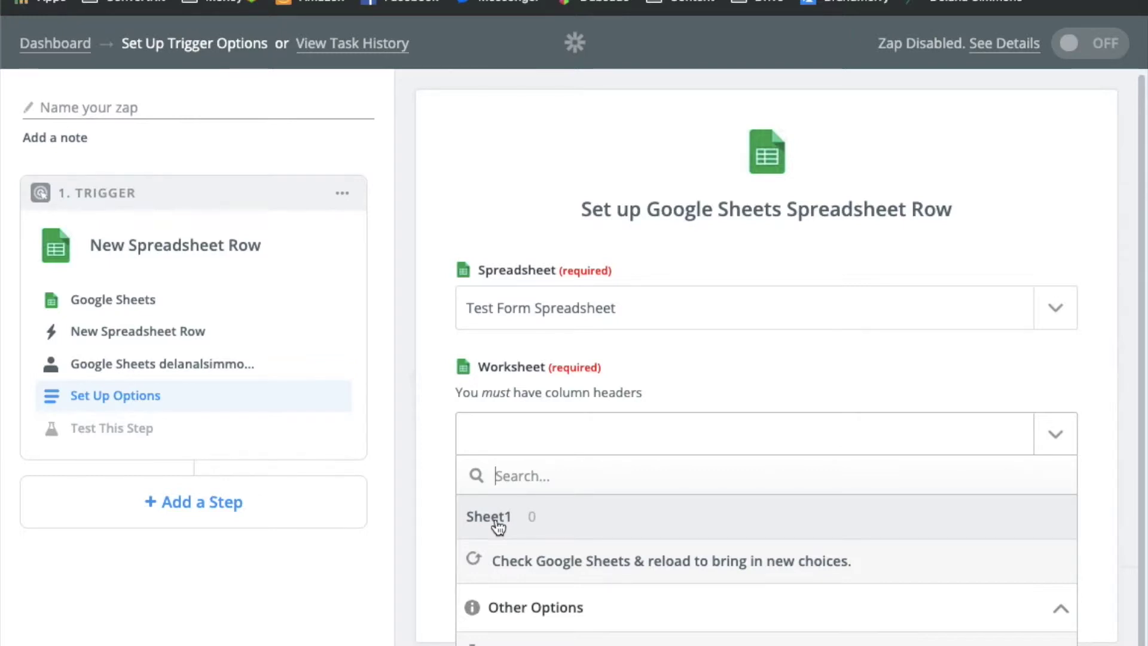
pyautogui.click(497, 523)
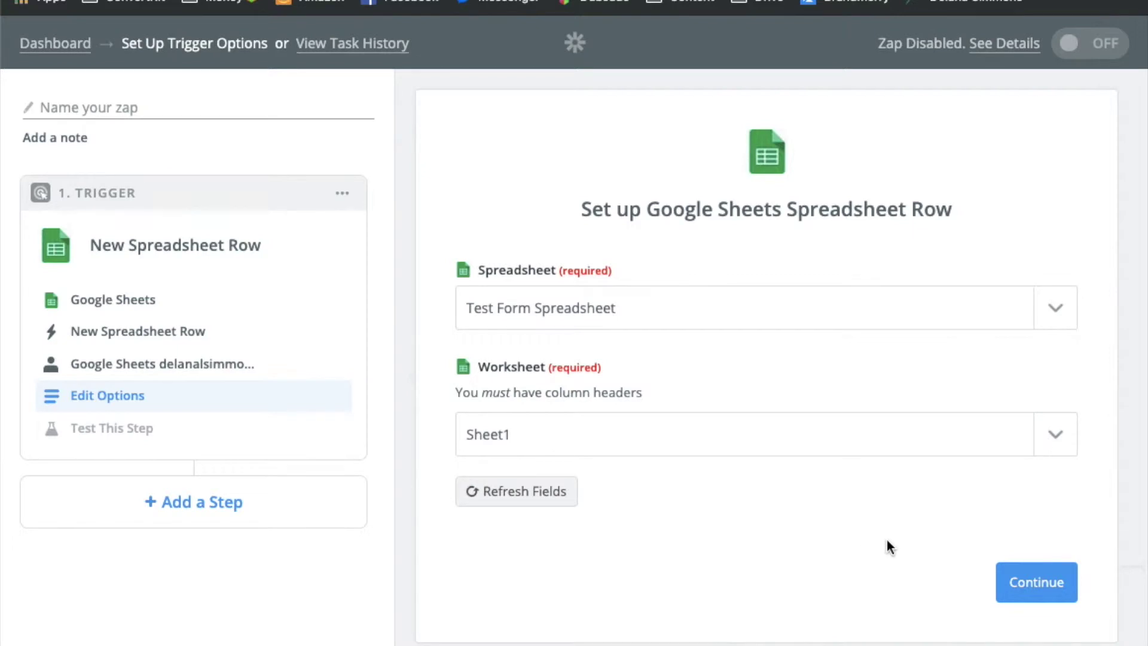
pyautogui.click(1033, 583)
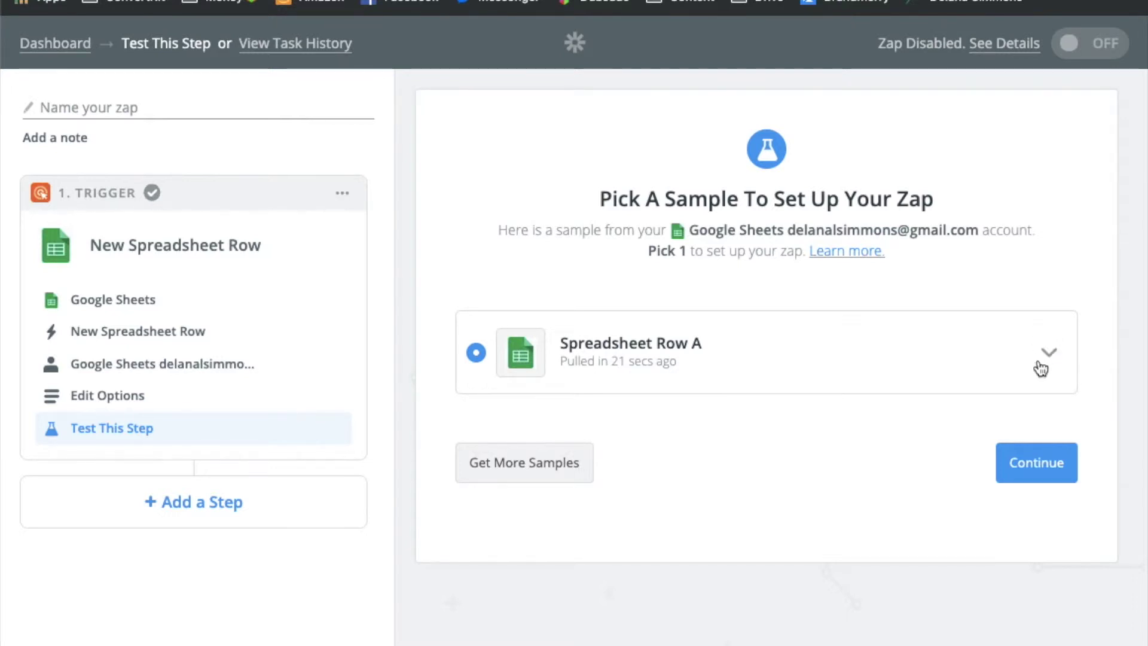
# Review sample Spreadsheet Row A's fields, complete the trigger, and go to adding a second step
pyautogui.click(1040, 363)
pyautogui.scroll(-2, 1000, 463)
pyautogui.scroll(-1, 998, 456)
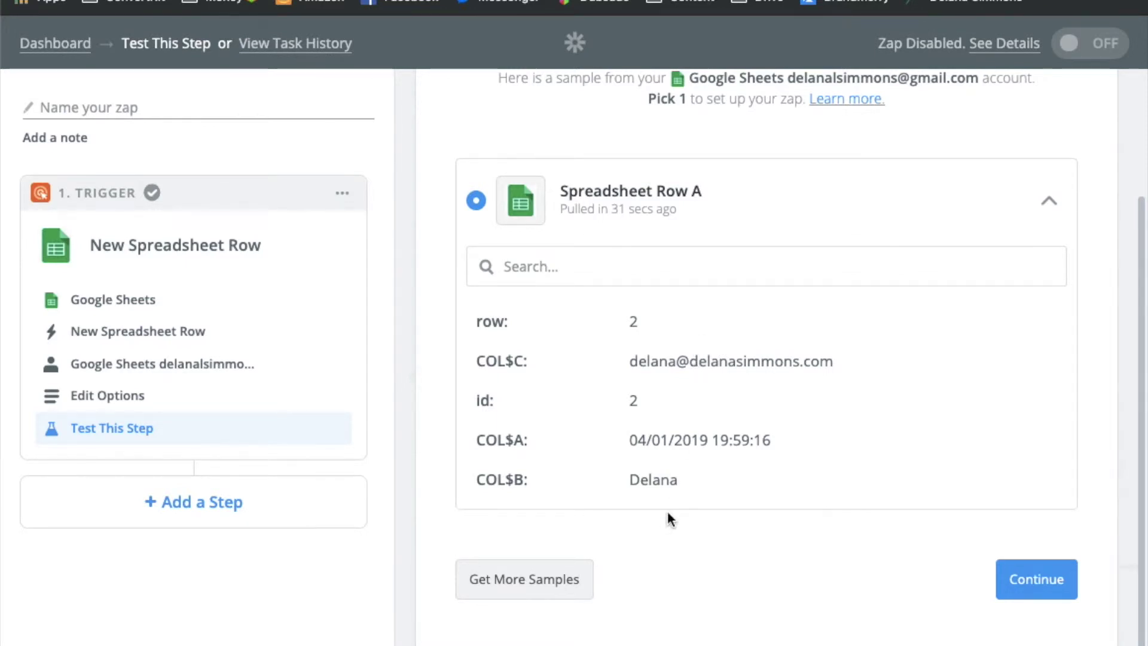
pyautogui.click(1056, 587)
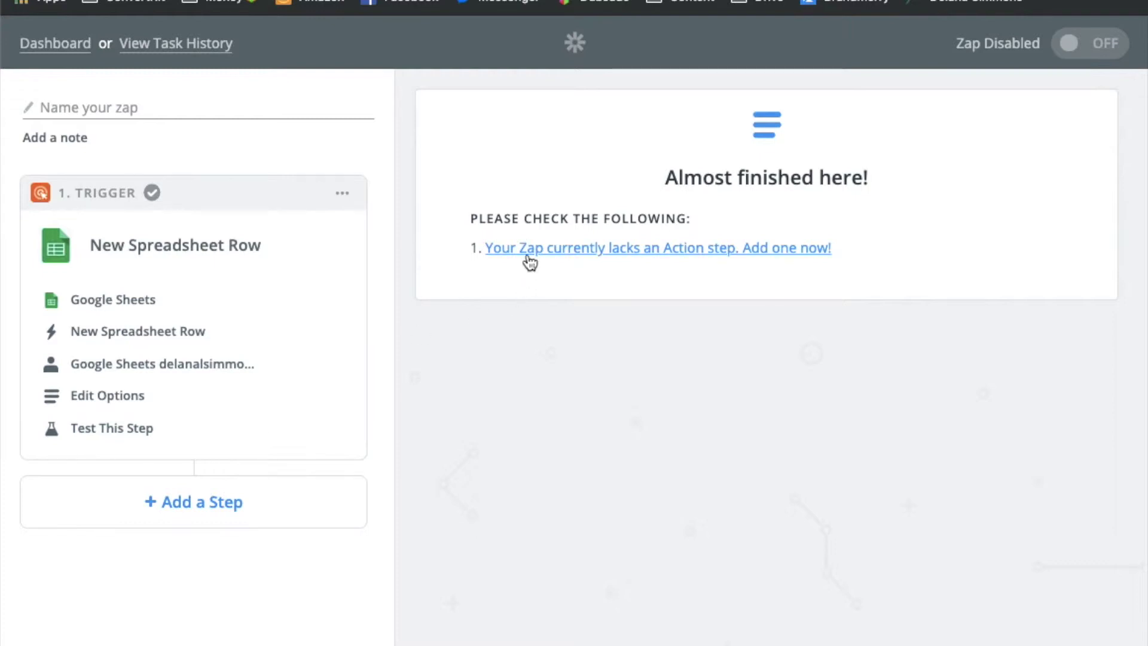
pyautogui.click(195, 504)
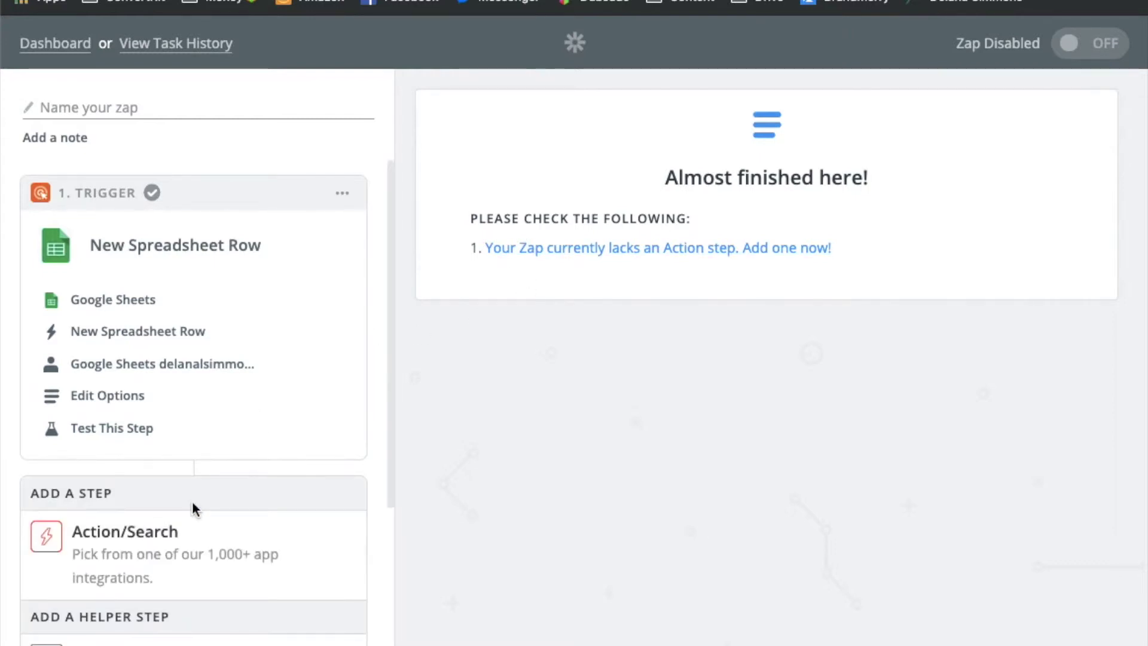
# Add a ConvertKit action step using the Add Subscriber to Form action
pyautogui.click(606, 251)
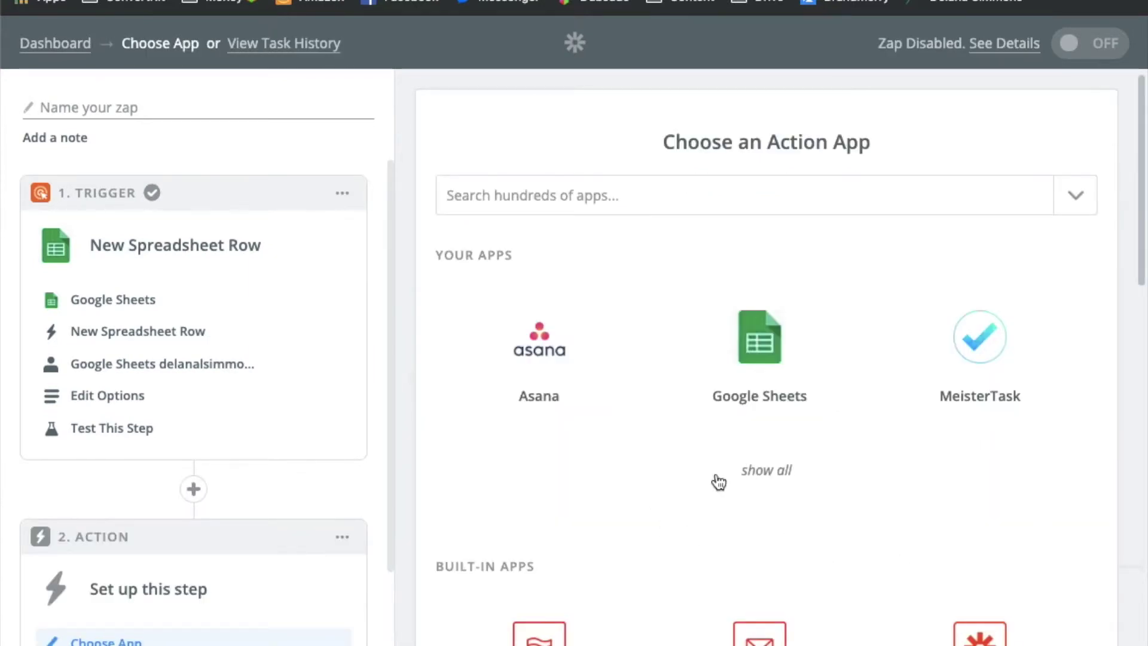
pyautogui.scroll(-1, 719, 482)
pyautogui.click(610, 169)
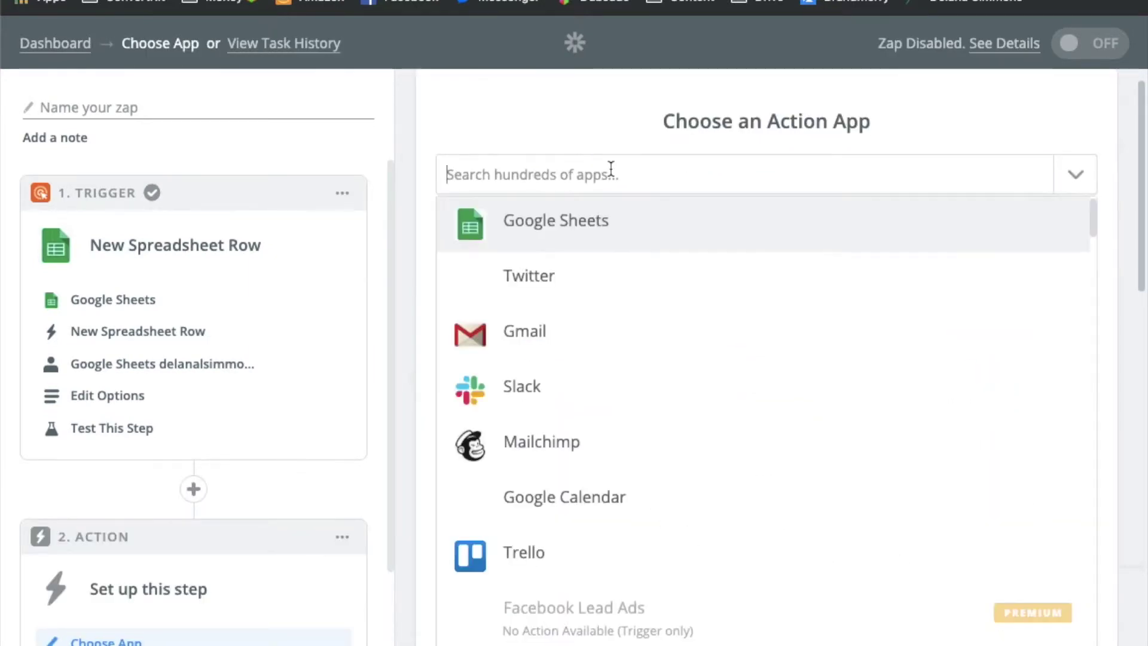
pyautogui.write('Convertkit')
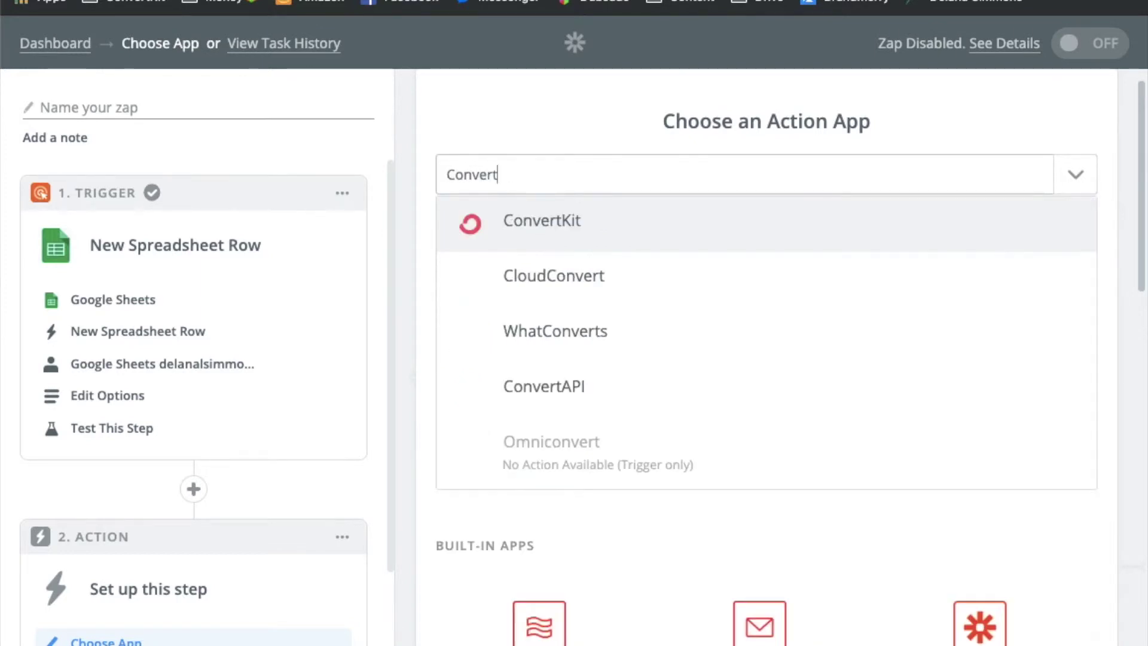
pyautogui.click(512, 225)
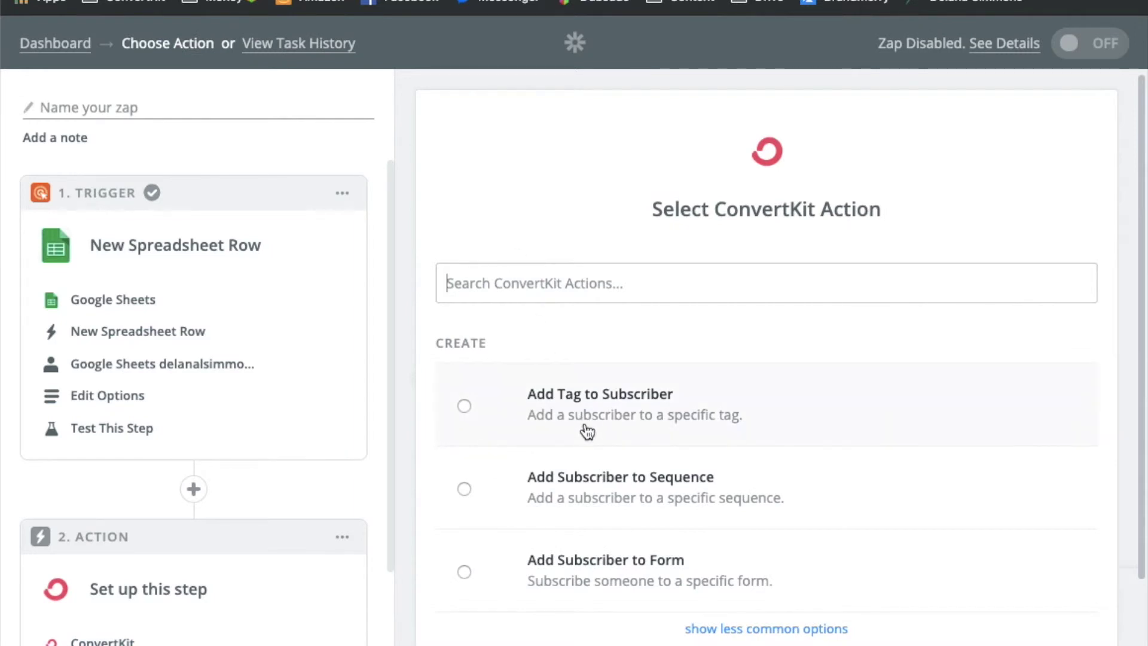
pyautogui.scroll(-2, 584, 428)
pyautogui.scroll(-2, 589, 436)
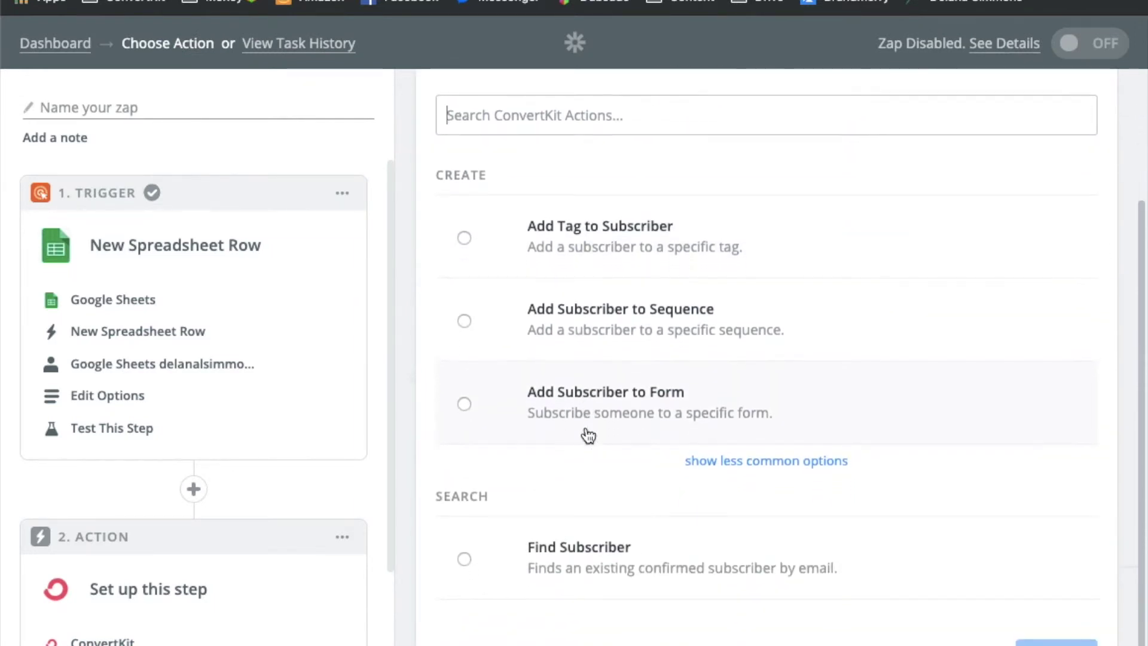
pyautogui.scroll(1, 588, 436)
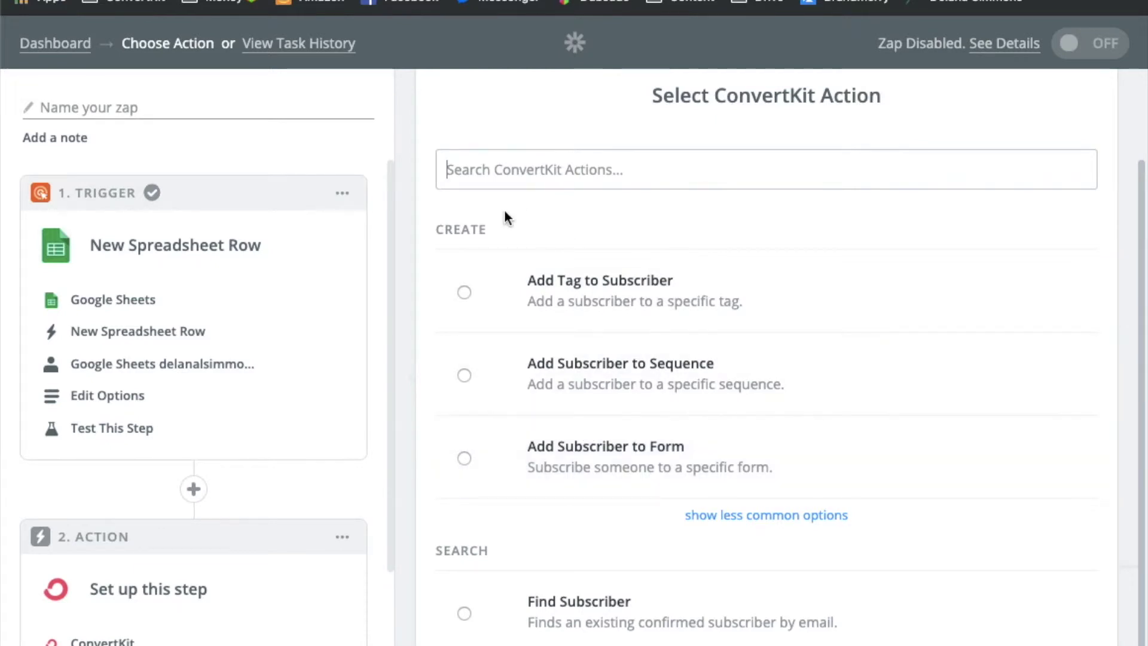
pyautogui.click(464, 458)
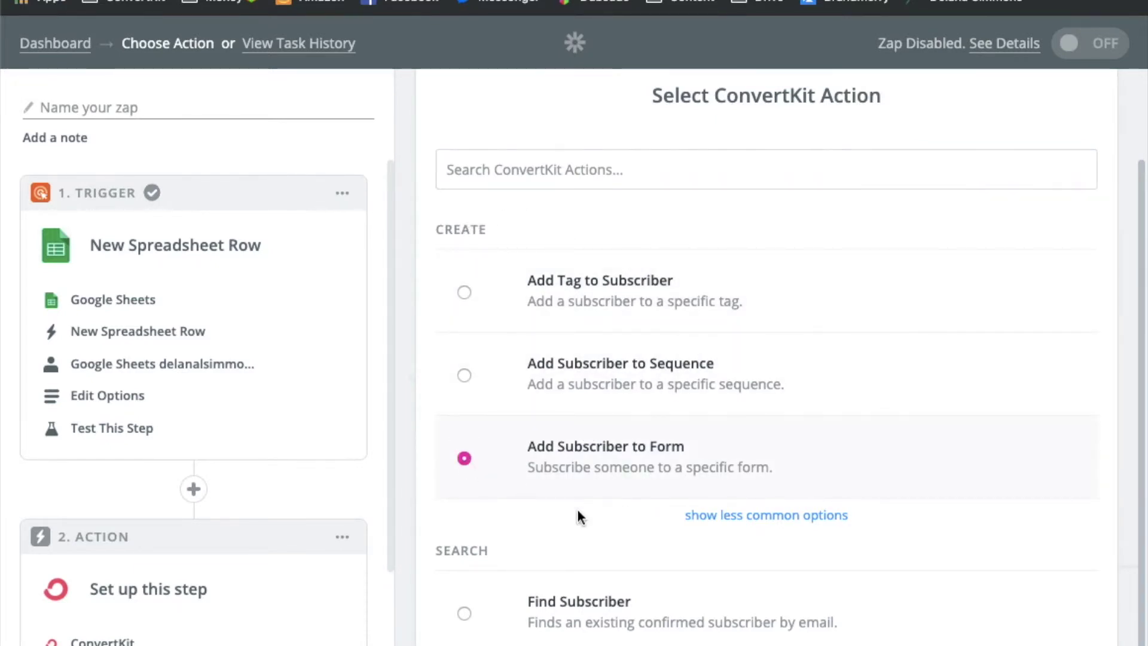
pyautogui.scroll(-1, 658, 539)
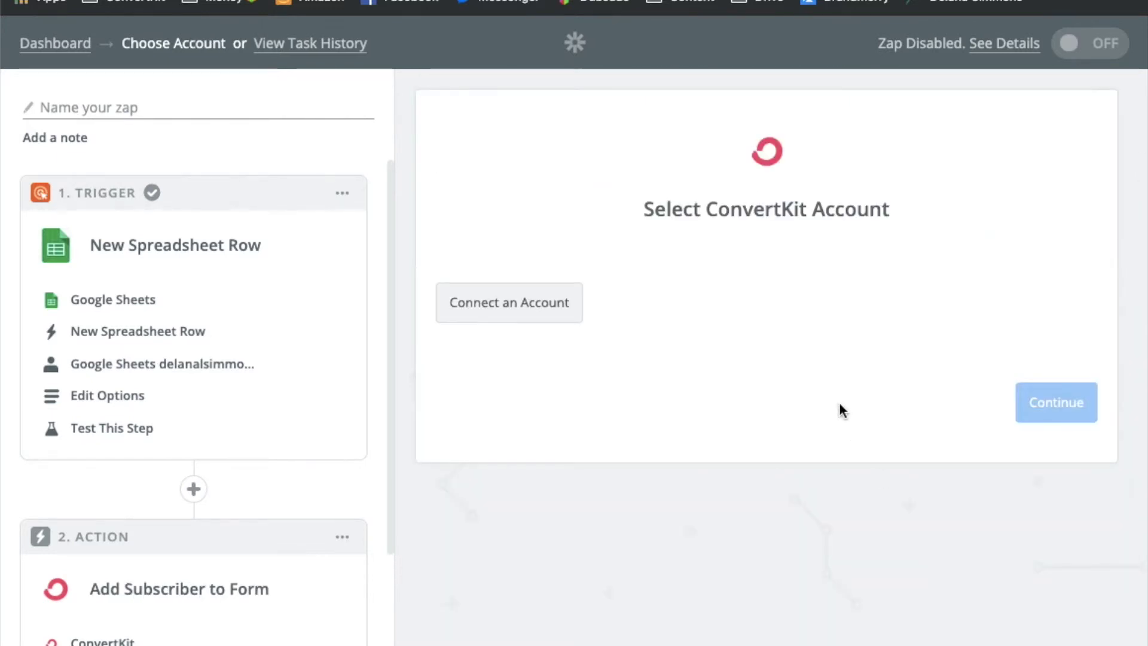
# Connect a ConvertKit account, test it successfully, and save to continue
pyautogui.click(516, 310)
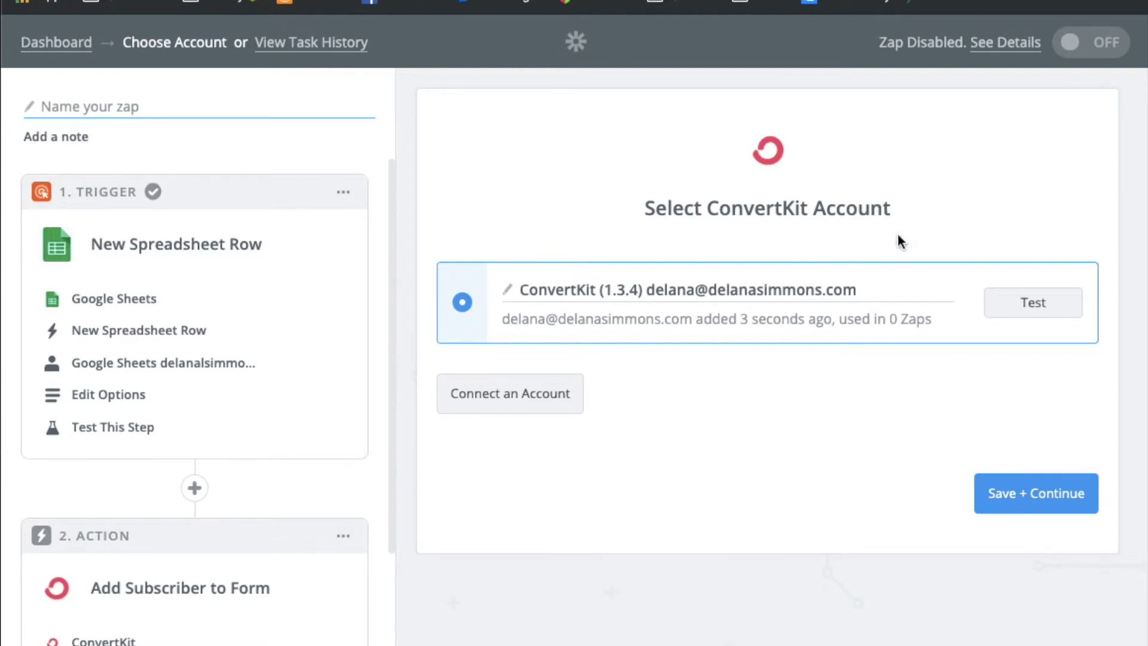
pyautogui.click(1017, 300)
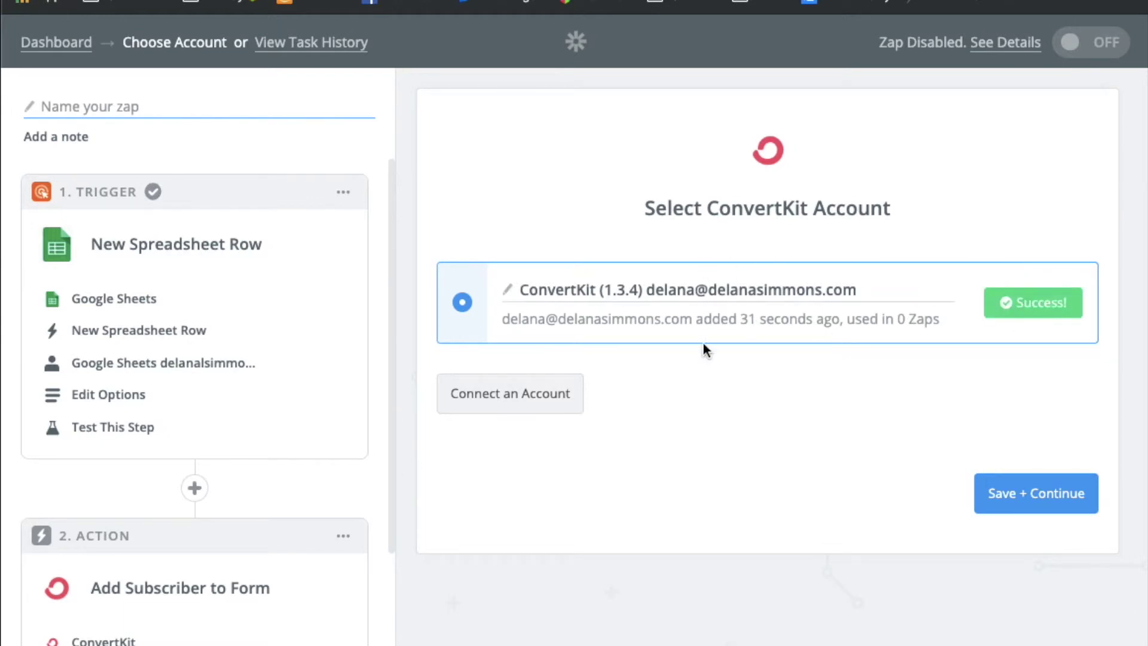
pyautogui.click(1062, 503)
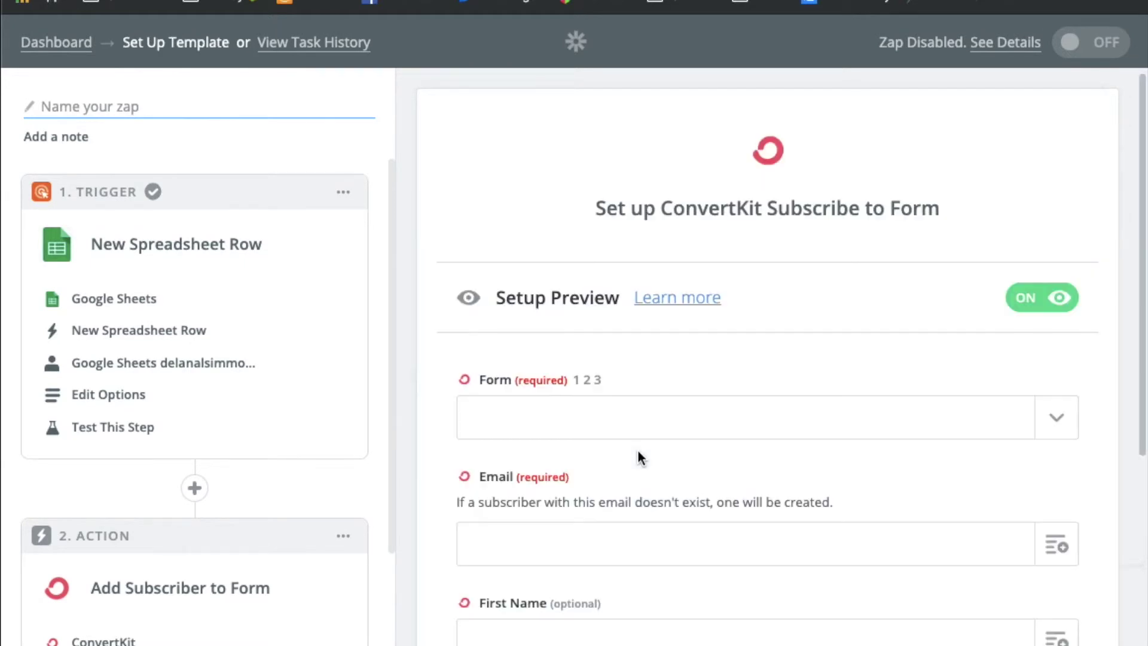
# Select 'Harrison landing page' as the ConvertKit form to subscribe people to
pyautogui.scroll(-1, 676, 446)
pyautogui.scroll(-4, 676, 452)
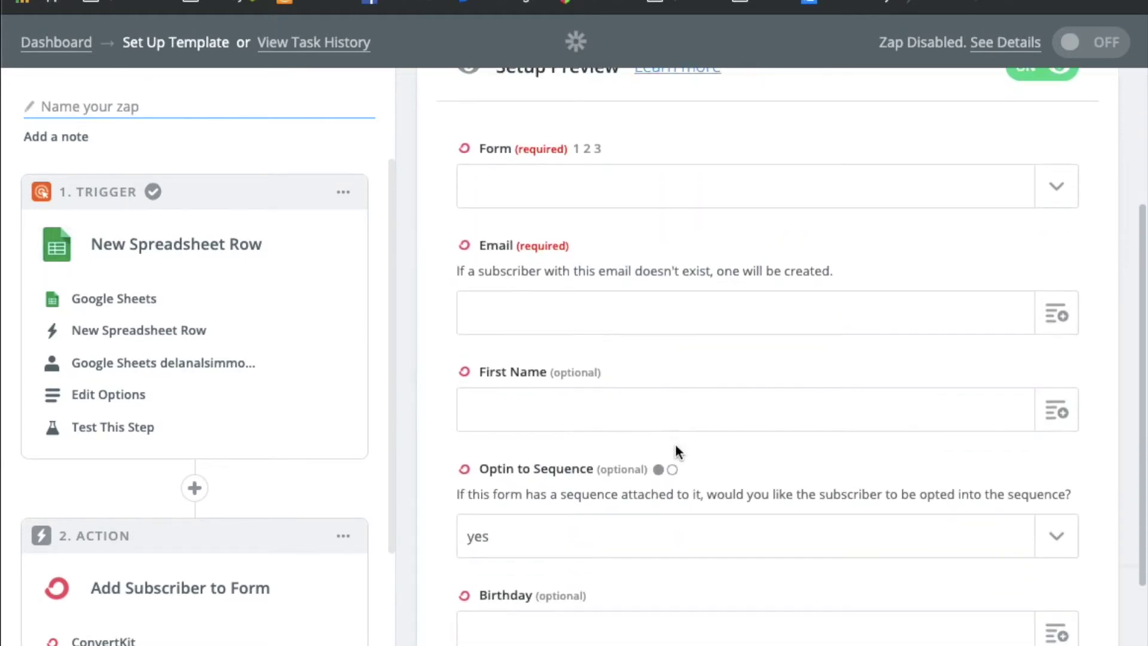
pyautogui.click(1057, 163)
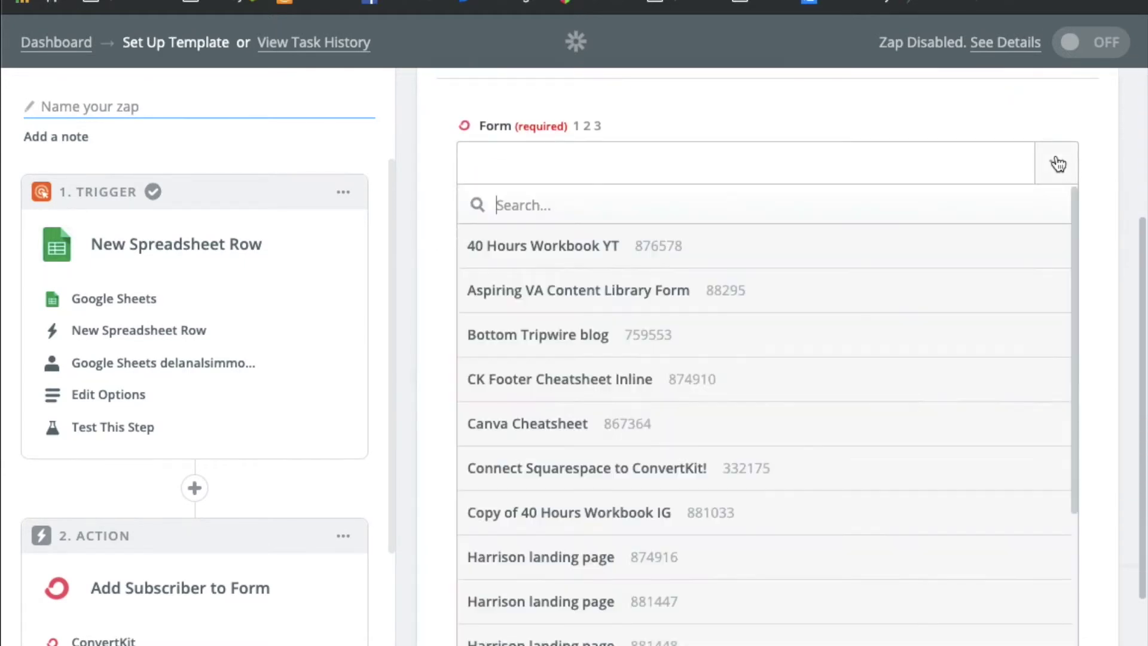
pyautogui.scroll(-4, 670, 484)
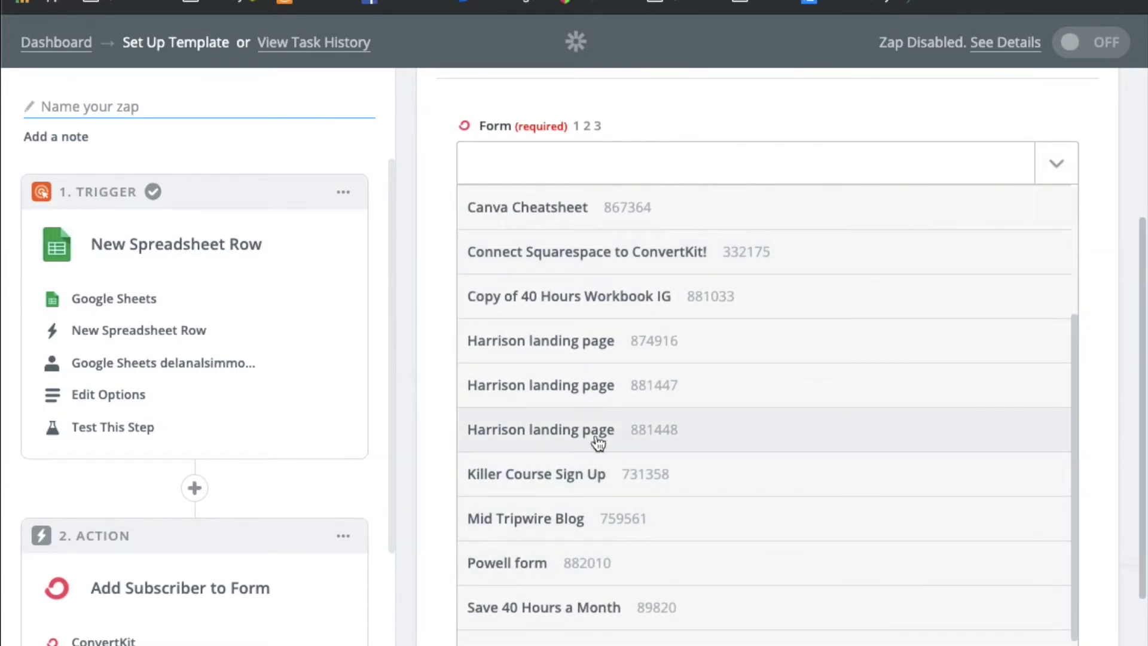
pyautogui.click(514, 435)
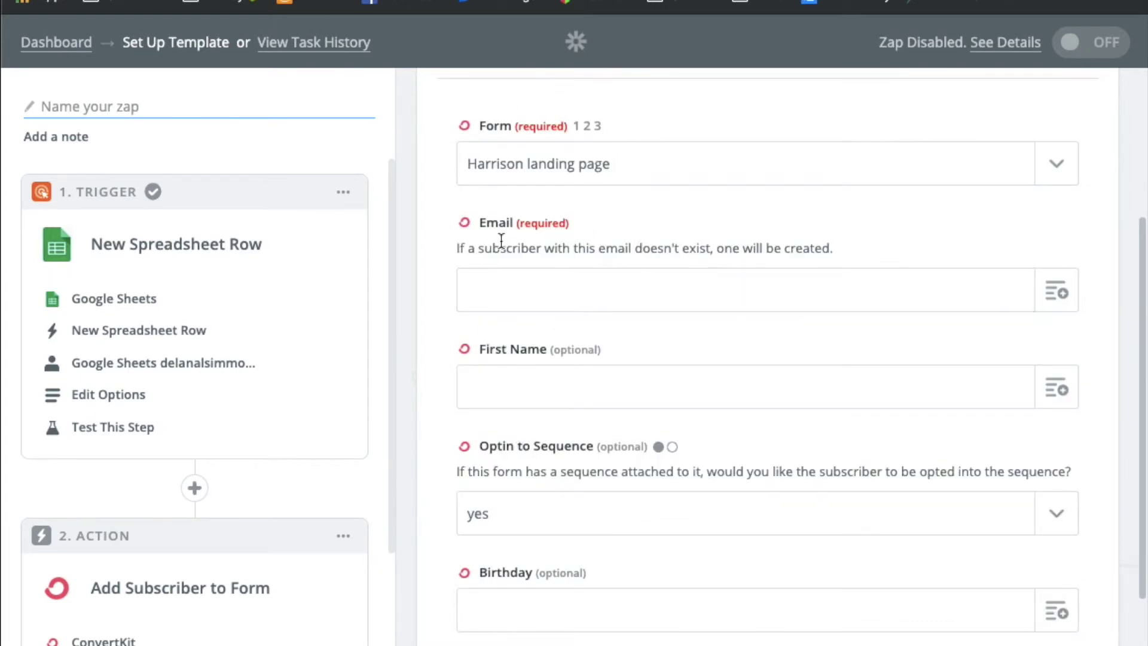
# Map Email and First Name from the spreadsheet row's Email and First Name columns
pyautogui.click(1056, 294)
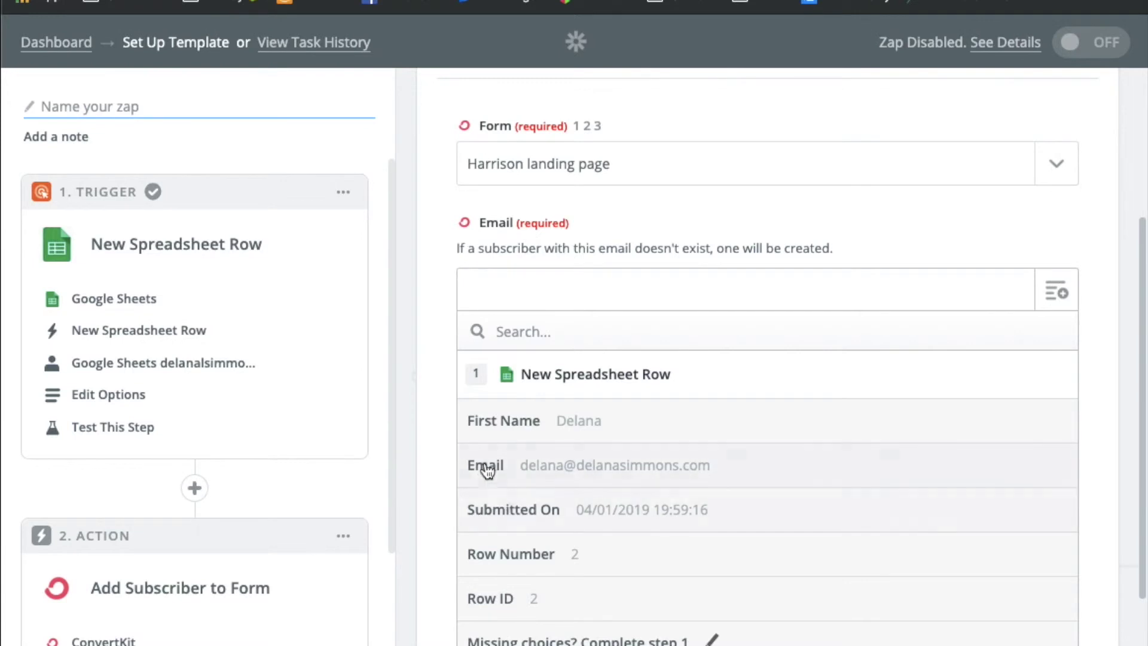
pyautogui.click(566, 472)
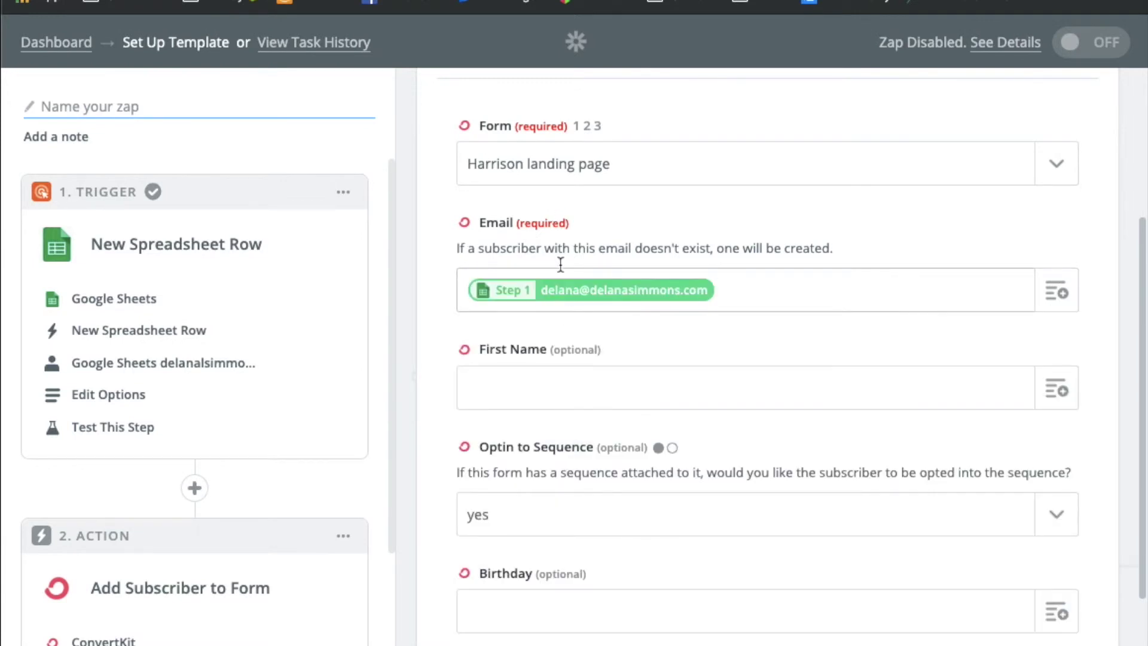
pyautogui.click(1057, 389)
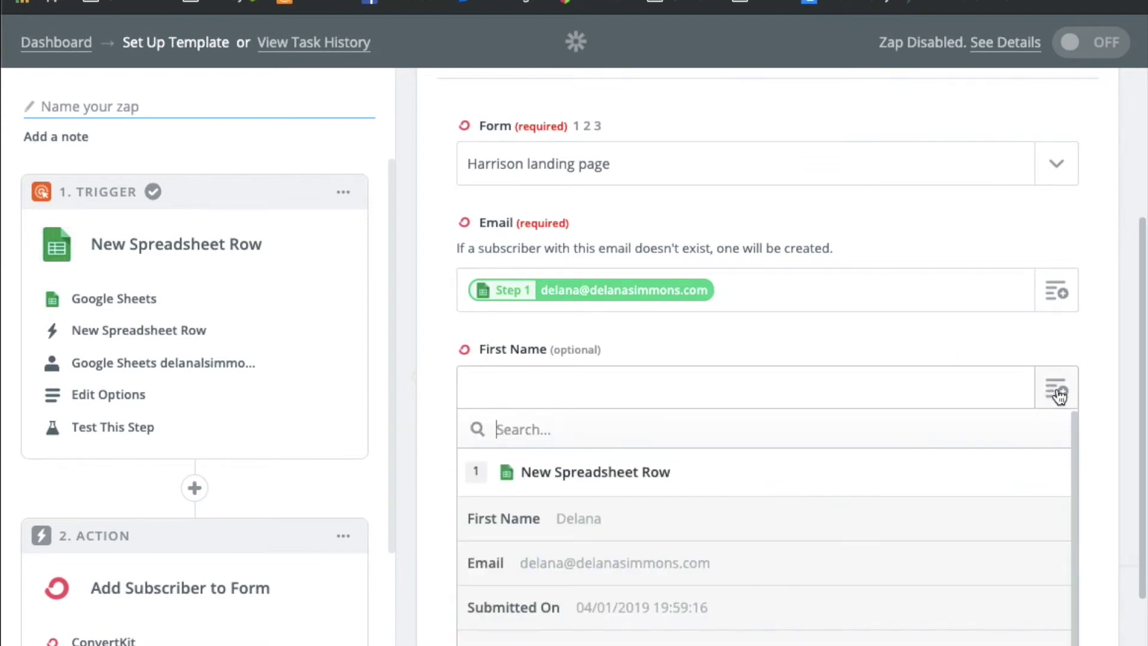
pyautogui.click(525, 517)
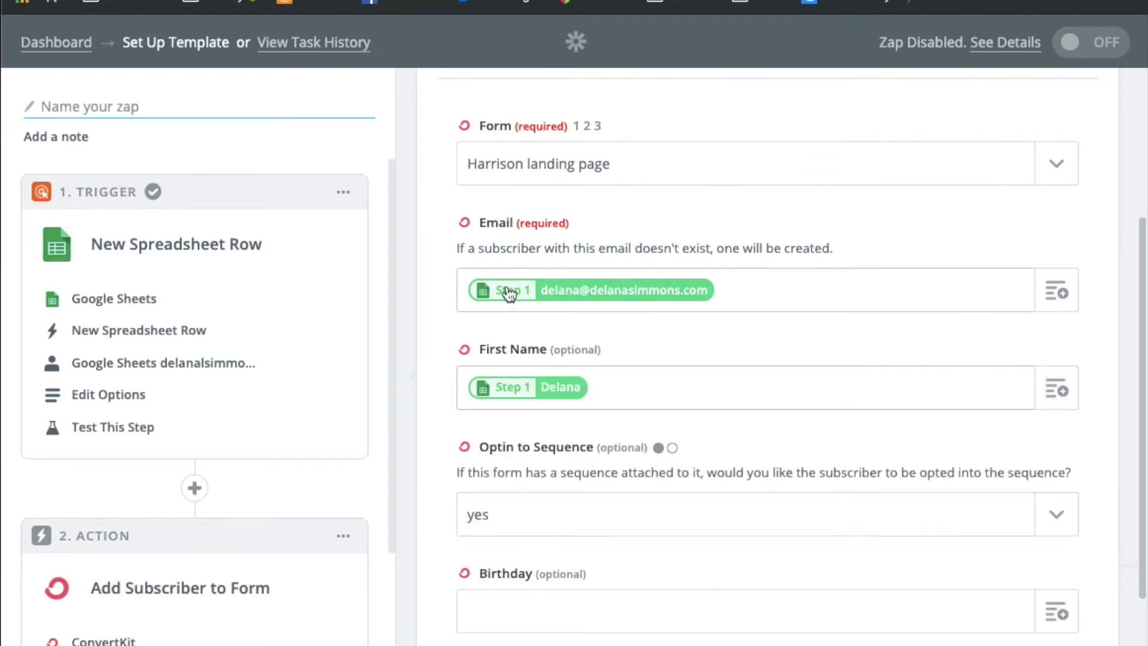
pyautogui.scroll(-4, 430, 481)
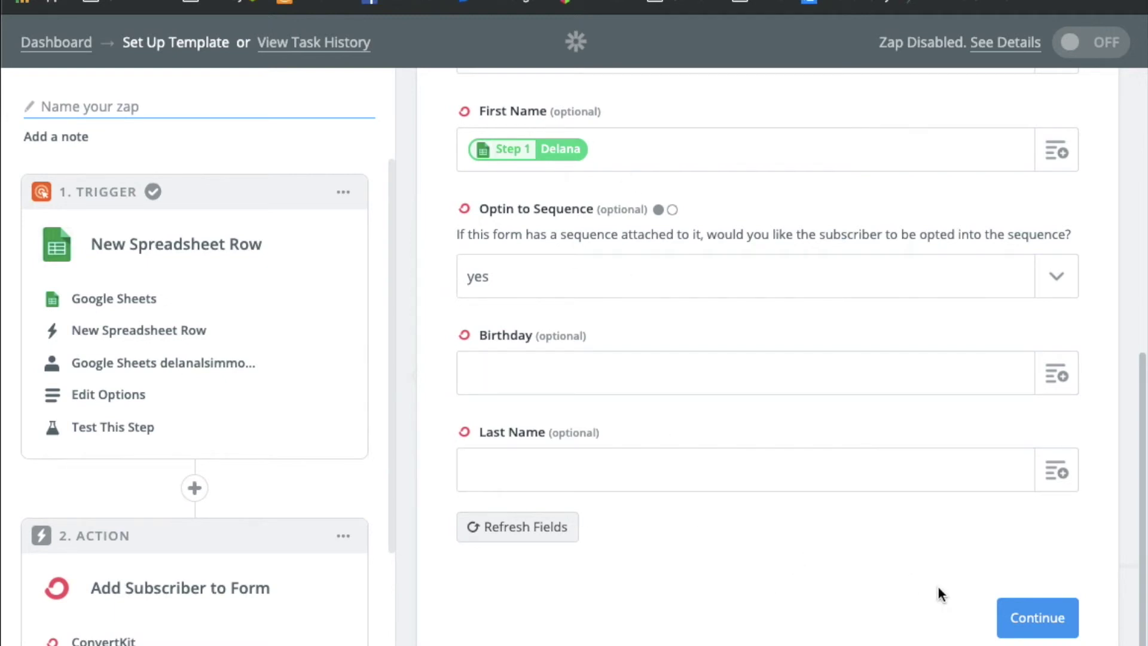
pyautogui.click(1039, 619)
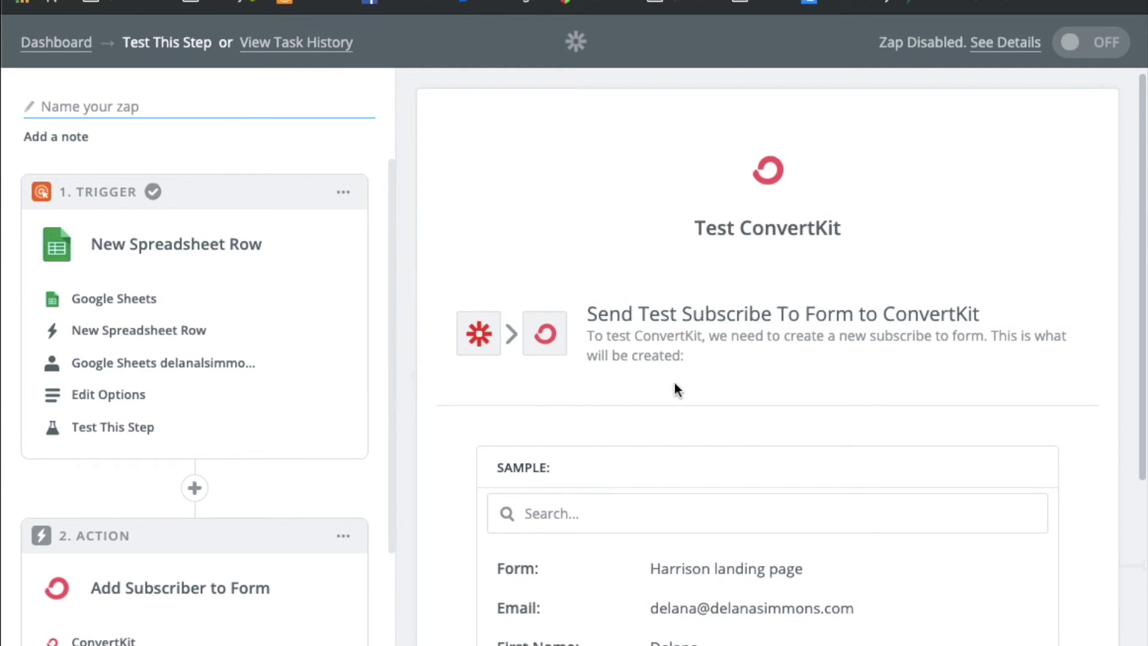
# Send a test subscriber to ConvertKit and review the active sample record with its ID
pyautogui.scroll(-5, 697, 398)
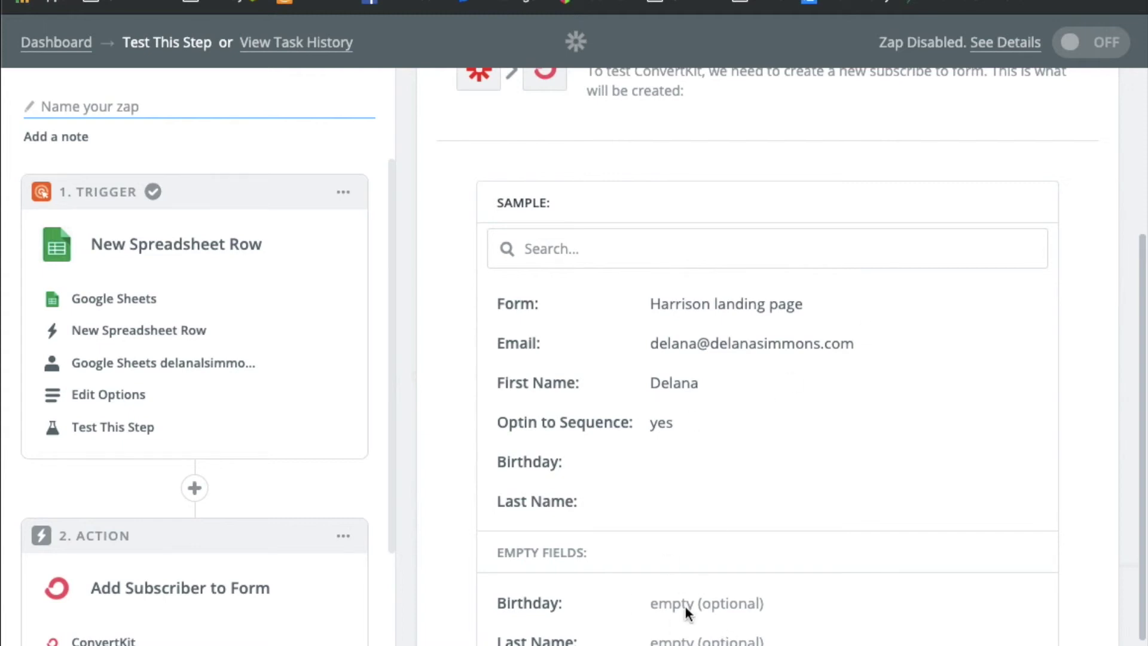
pyautogui.scroll(-3, 684, 606)
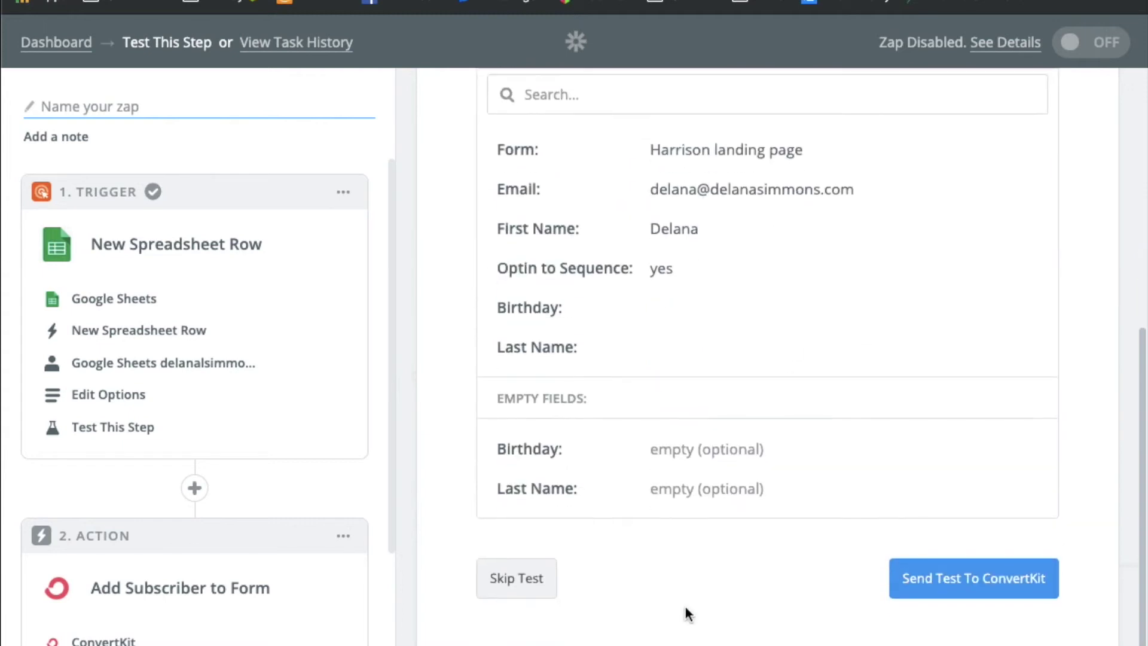
pyautogui.click(982, 583)
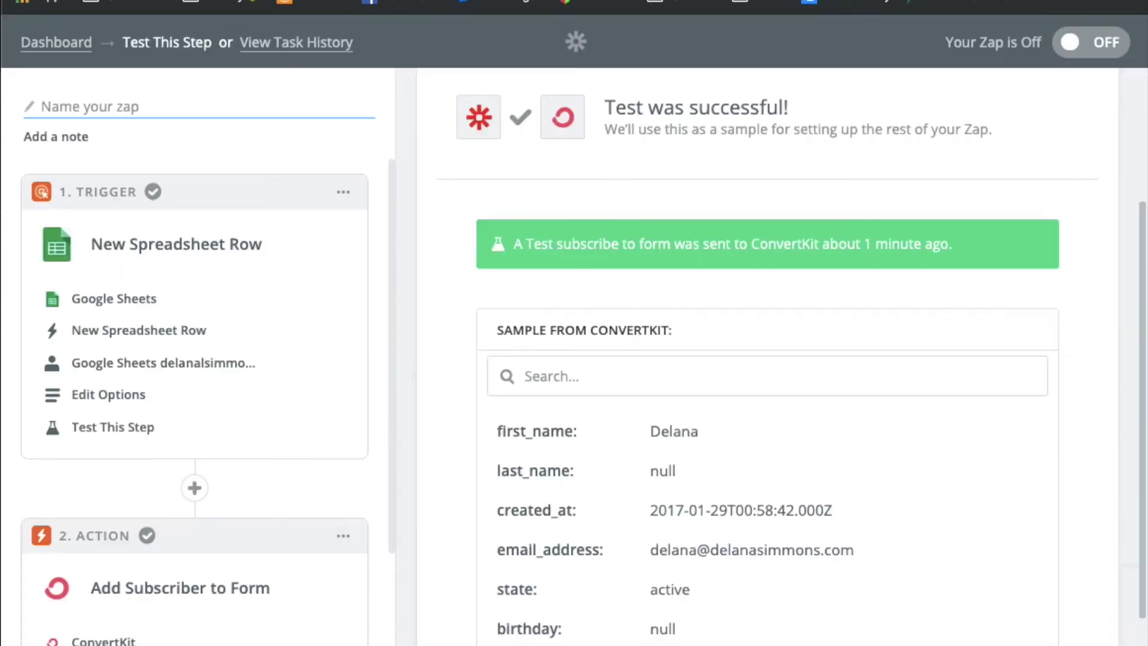
pyautogui.scroll(-3, 488, 368)
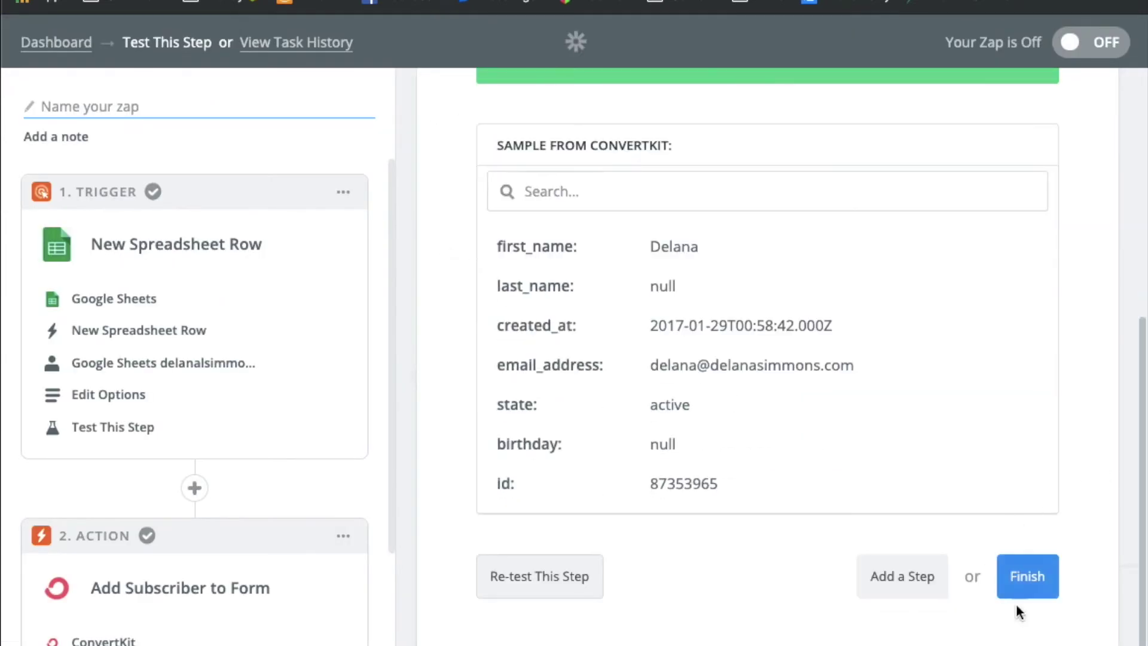
# Finish the zap, switch it ON, and name it 'test ss to ck form'
pyautogui.click(1031, 595)
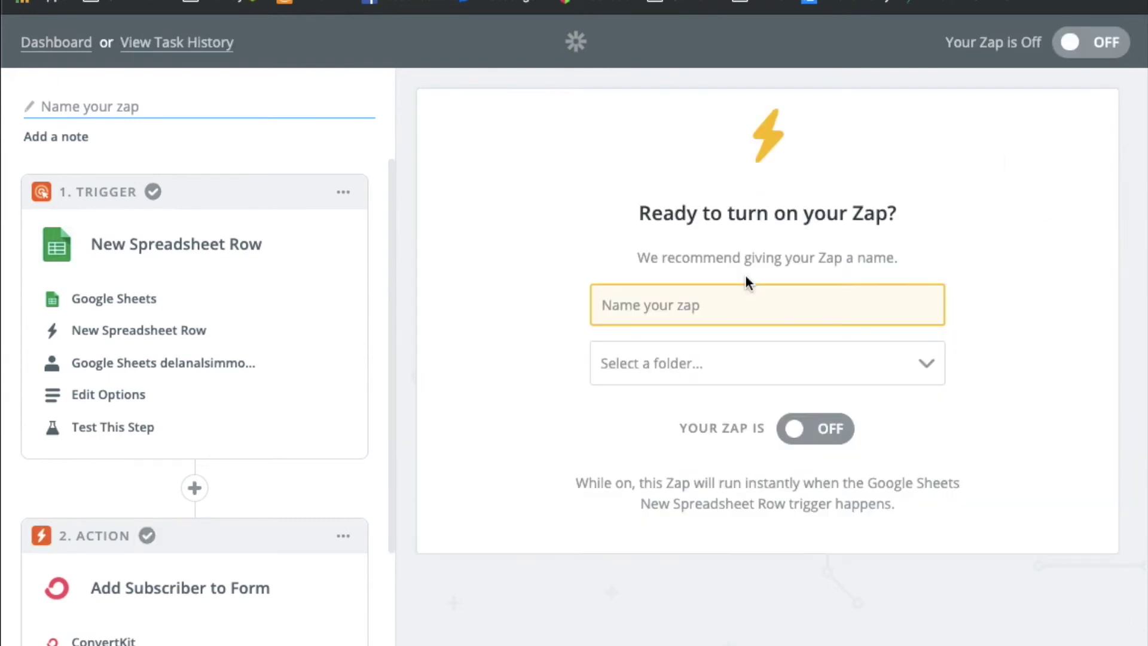
pyautogui.click(793, 428)
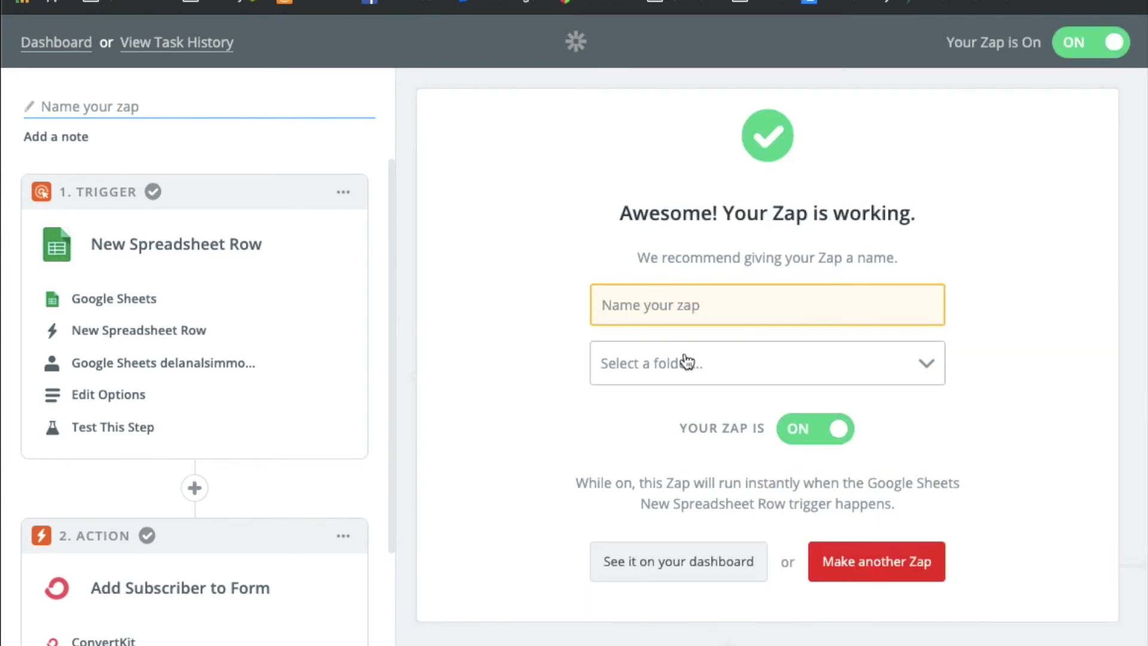
pyautogui.click(667, 306)
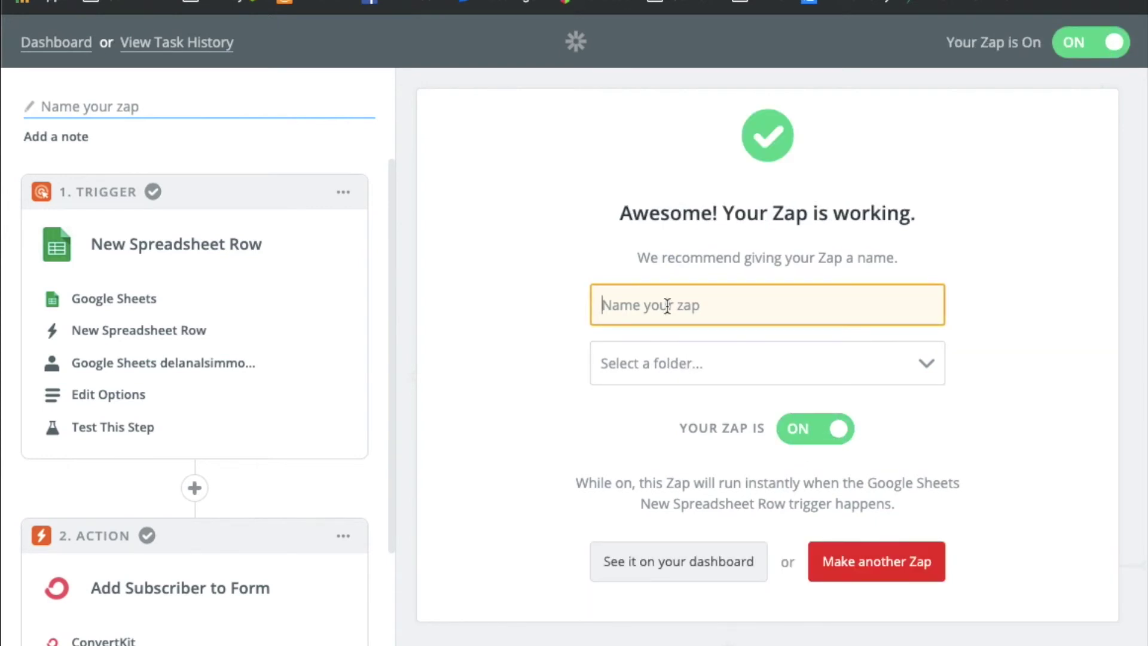
pyautogui.write('test ss ')
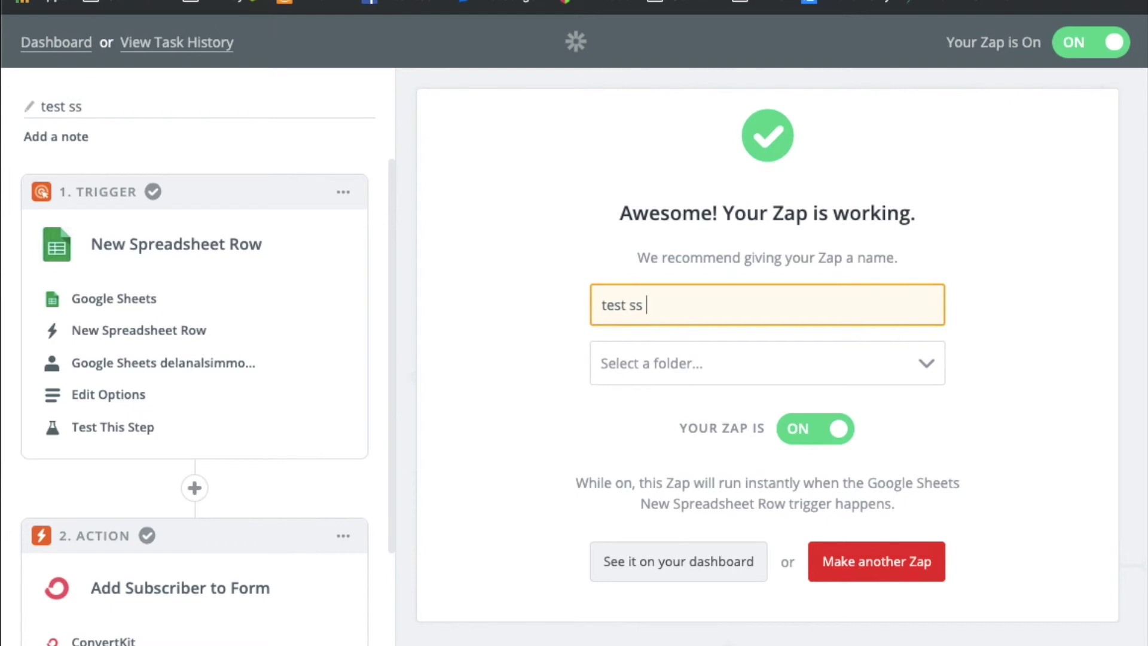
pyautogui.write('to ck form')
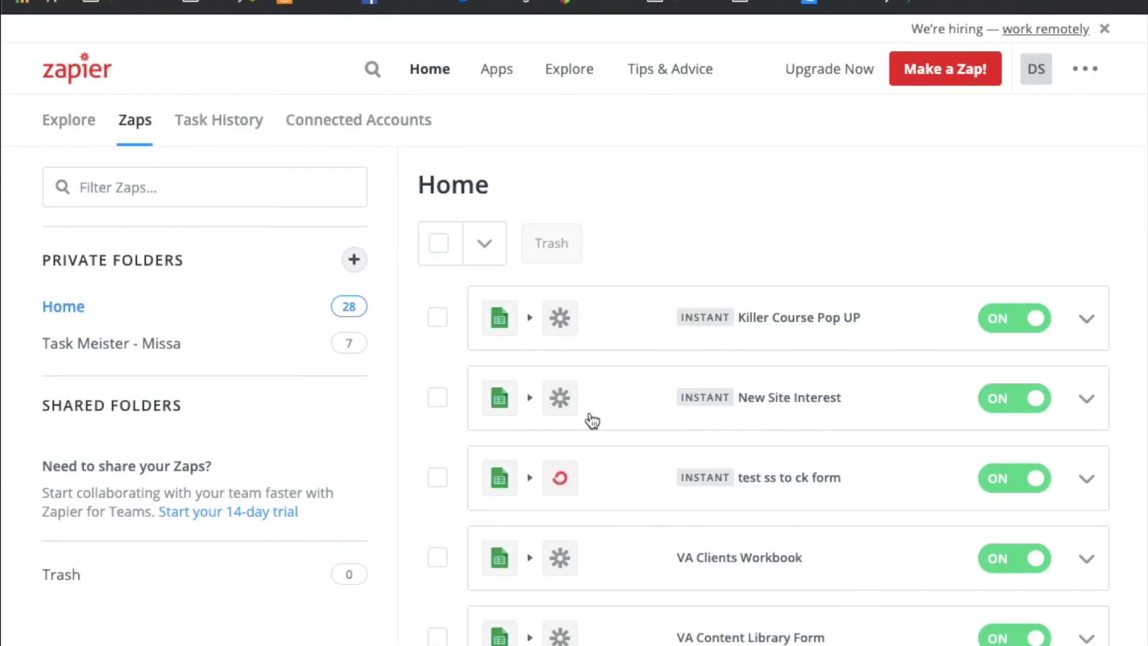
# Scroll the Zaps Home list to confirm 'test ss to ck form' is listed and switched on
pyautogui.scroll(-1, 567, 433)
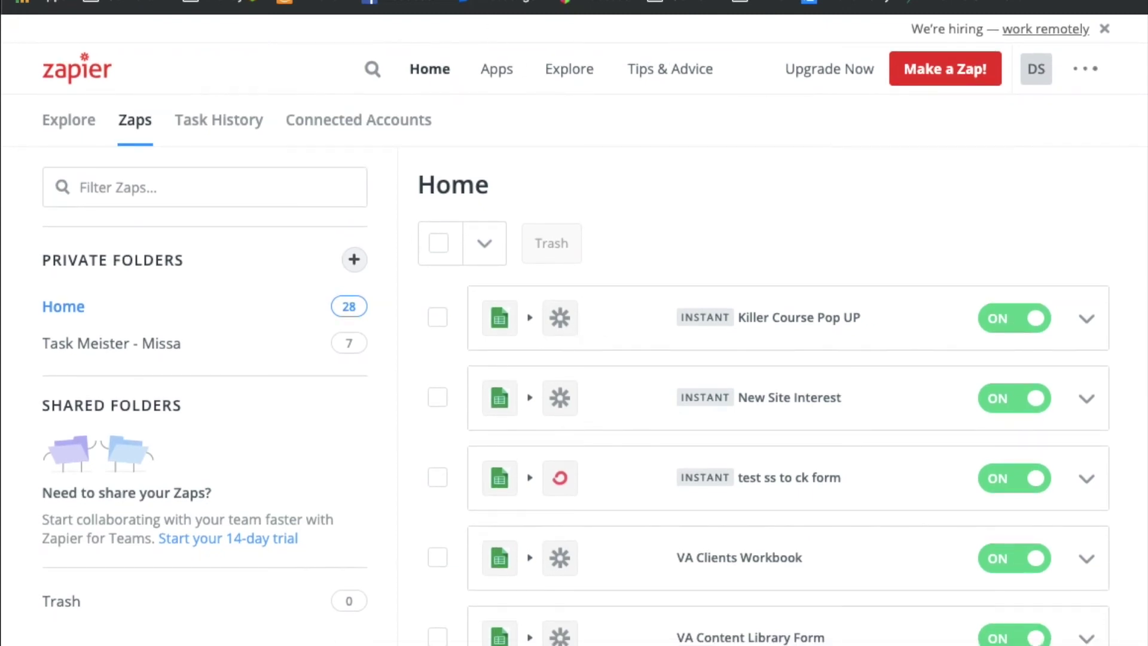